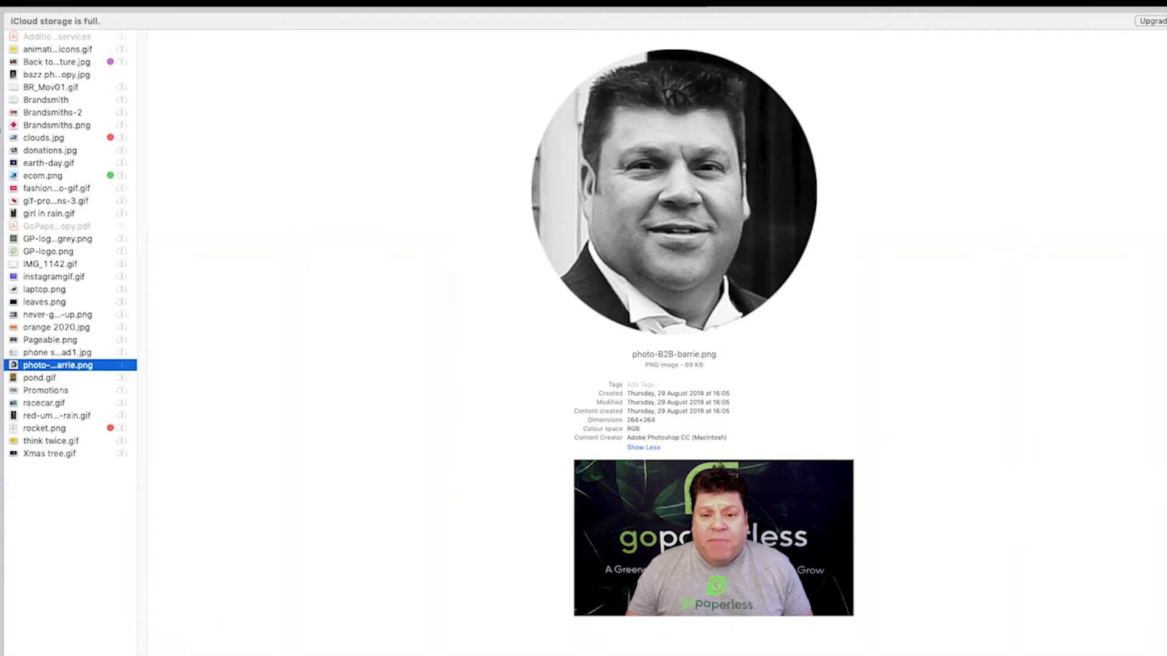
# Confirm photo-B28-barrie.png as the new profile photo upload
pyautogui.press('Return')
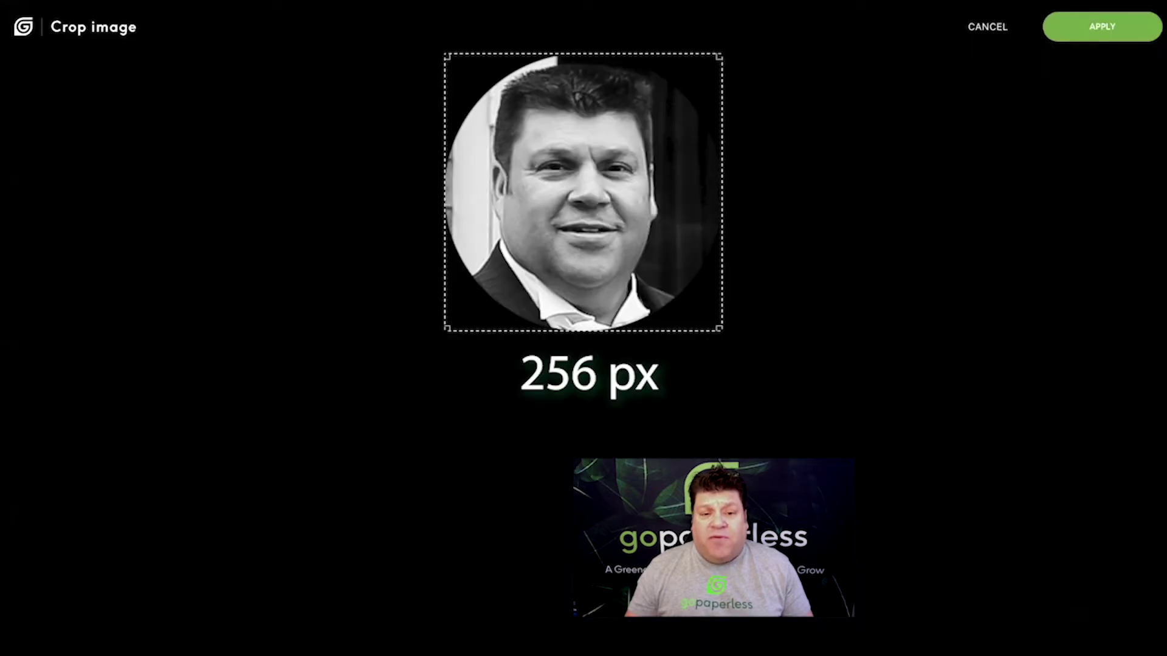
# Apply the cropped portrait, then review the Full Name, Job Title, Email and Mobile entries
pyautogui.click(1143, 31)
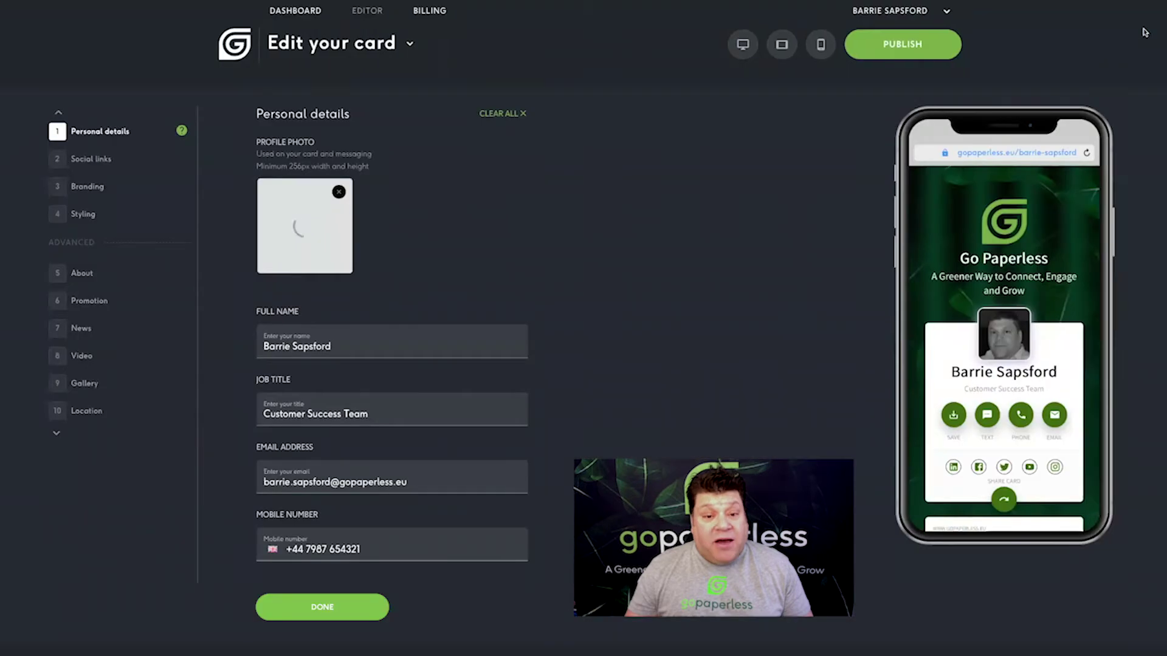
pyautogui.click(328, 349)
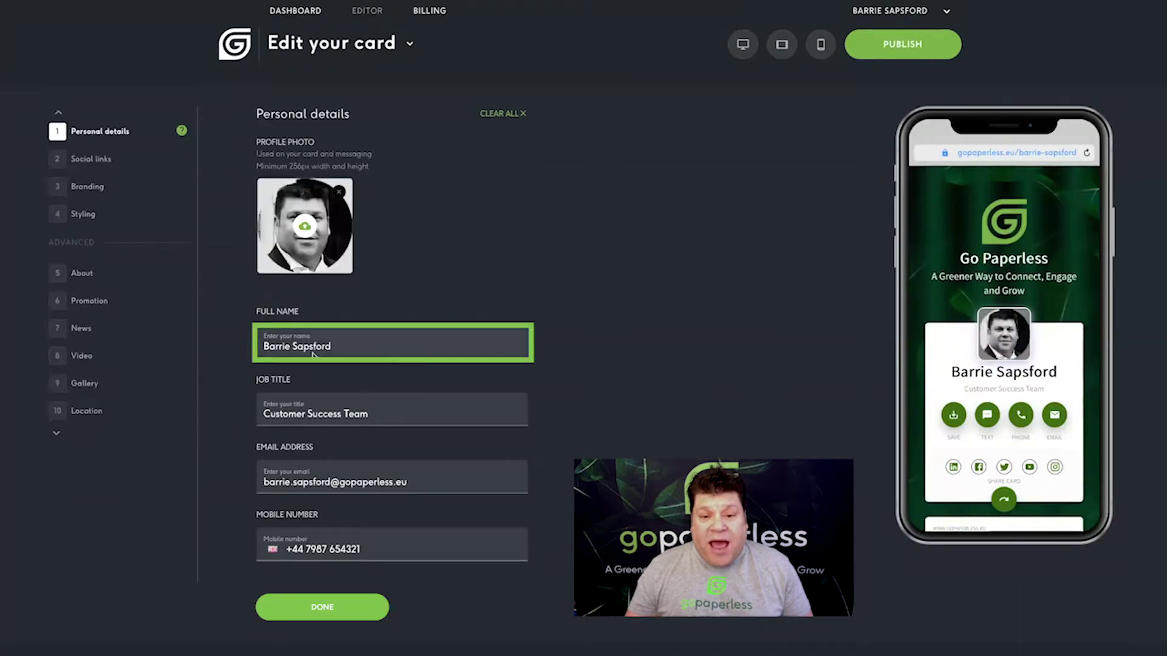
pyautogui.click(373, 401)
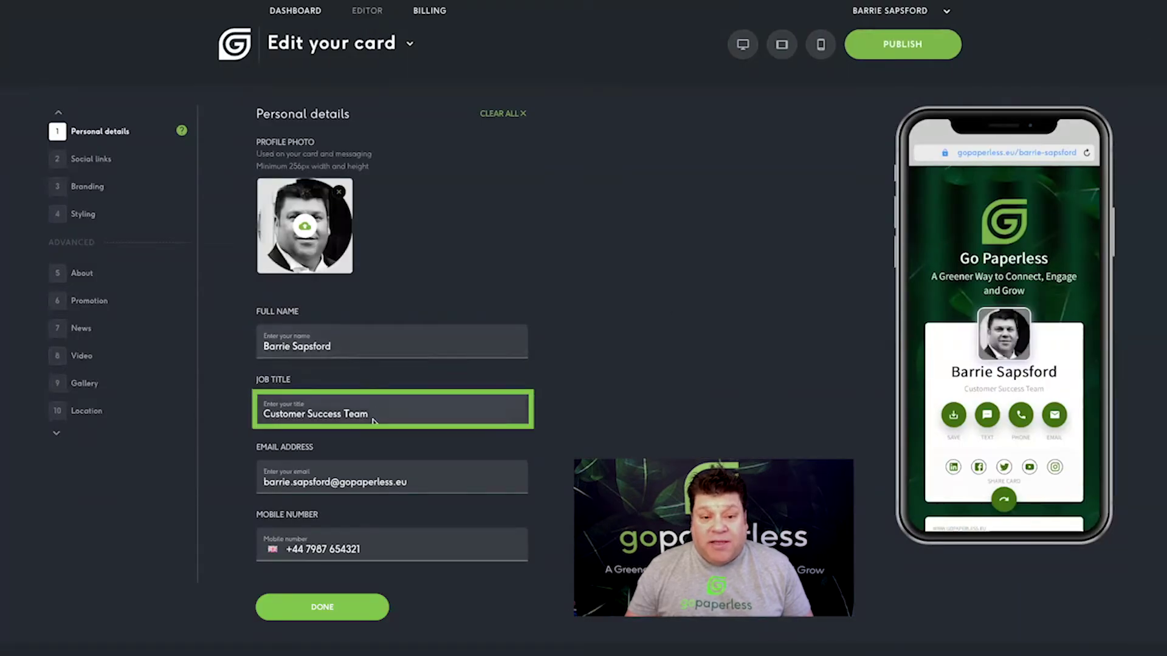
pyautogui.click(419, 483)
pyautogui.click(388, 547)
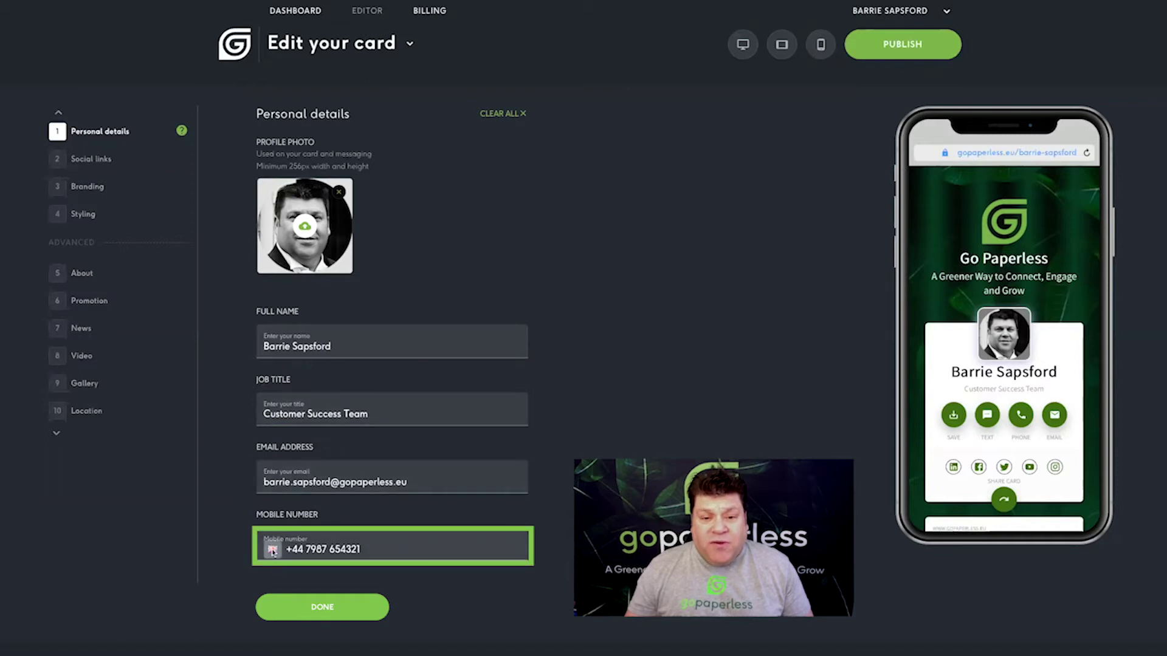
# Set the mobile number's country code to United Kingdom +44
pyautogui.click(271, 551)
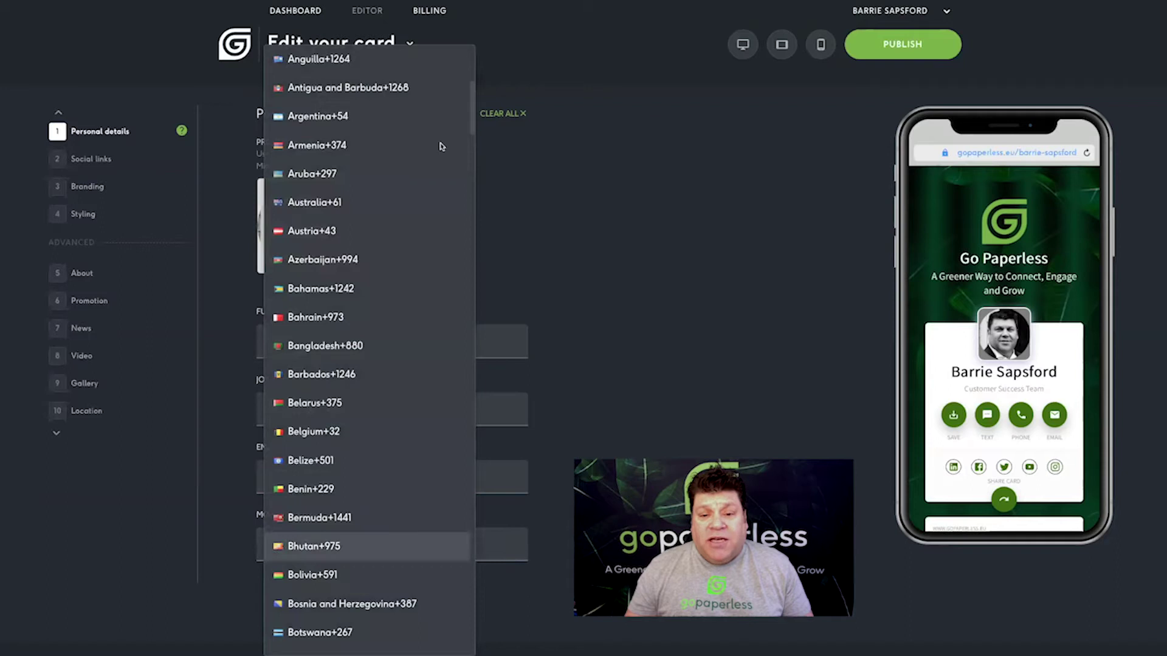
pyautogui.moveTo(472, 103); pyautogui.dragTo(440, 612)
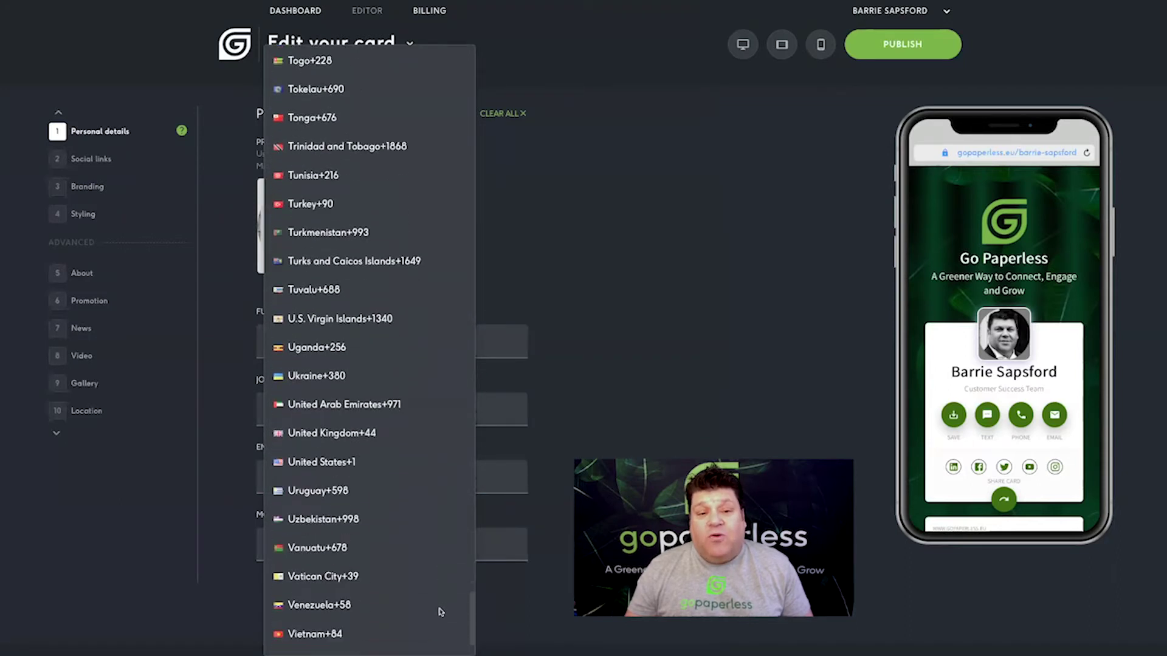
pyautogui.click(347, 436)
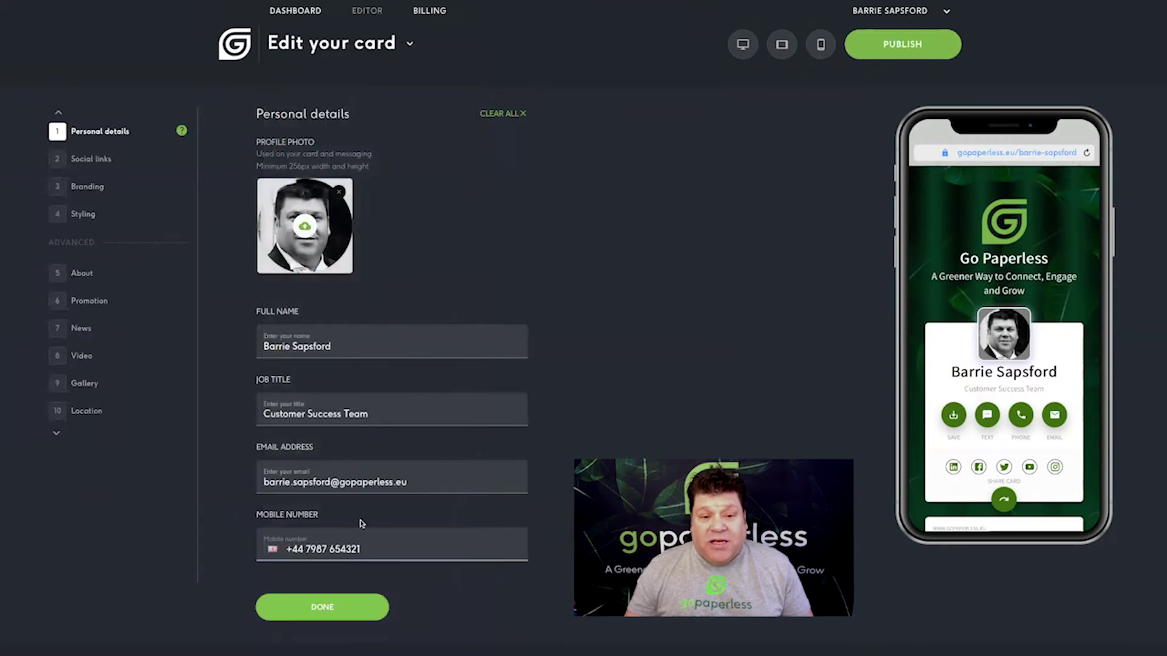
pyautogui.click(356, 567)
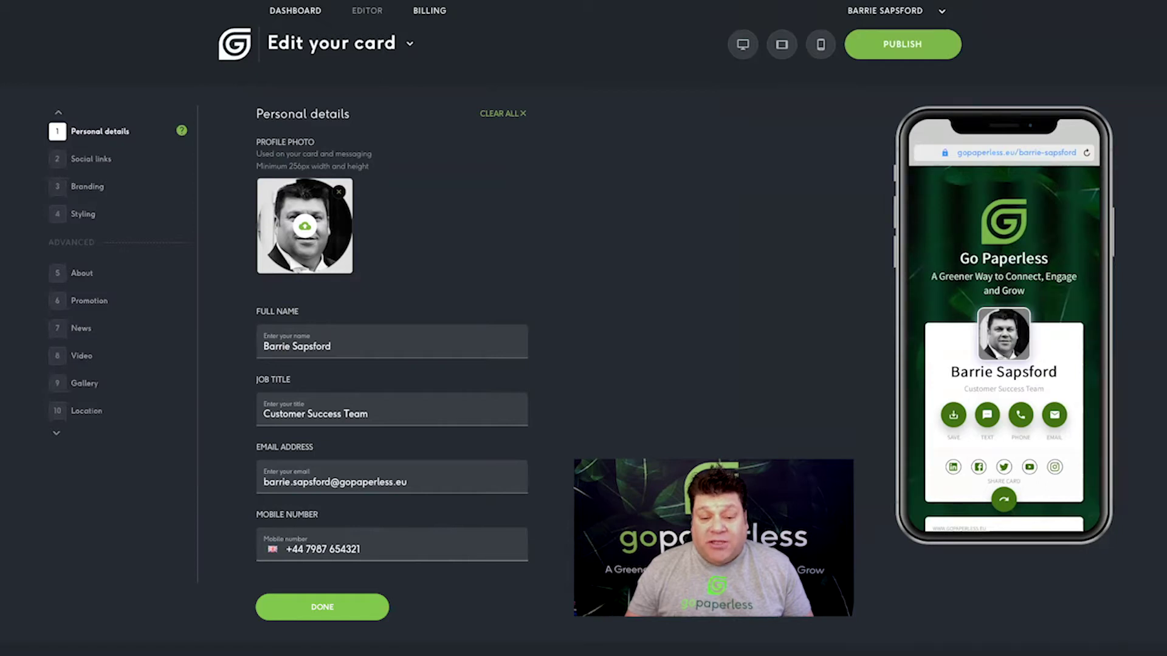
pyautogui.click(92, 159)
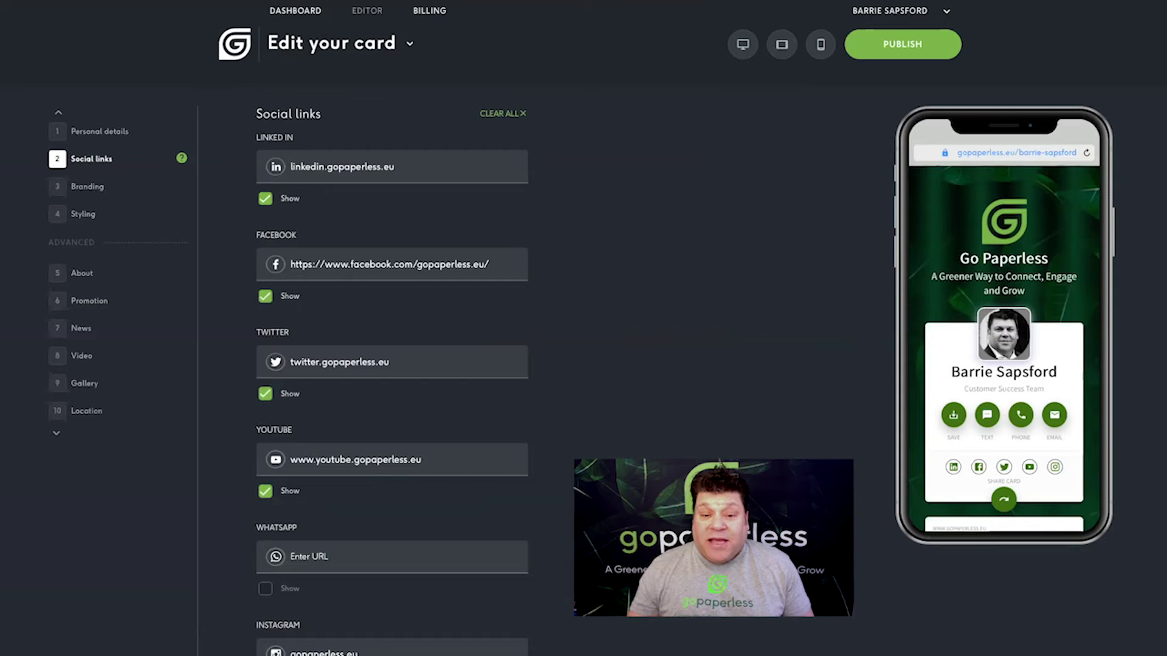
pyautogui.scroll(-1, 359, 326)
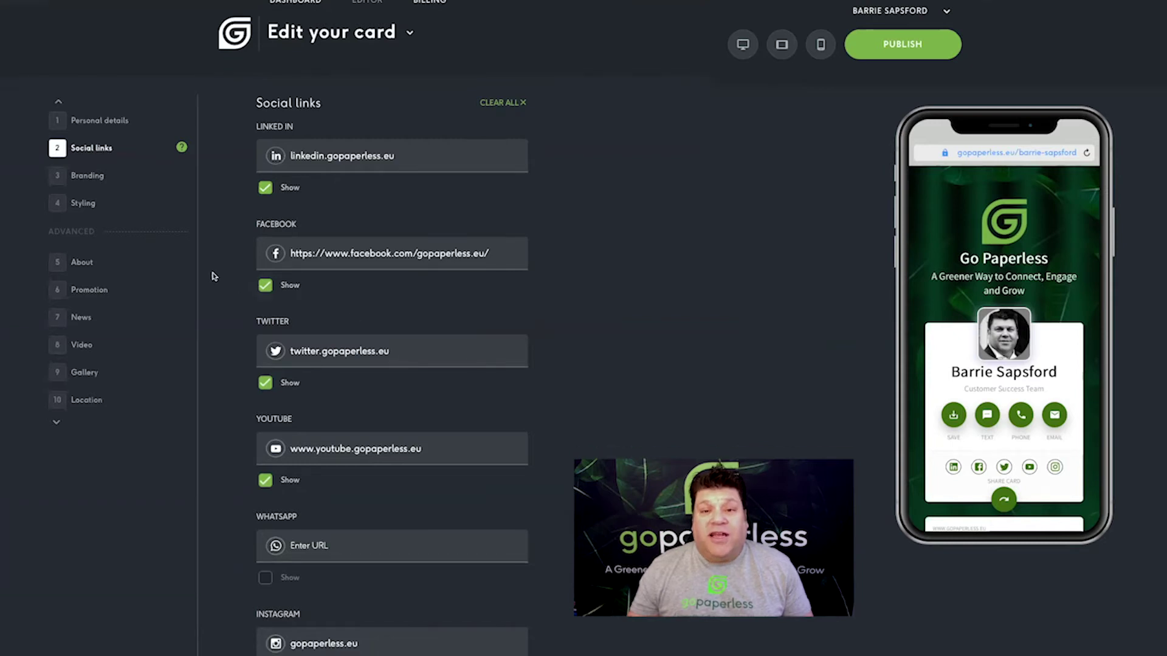
# In Branding, set leaves.png as the background image, keeping background colour #053c20
pyautogui.click(88, 177)
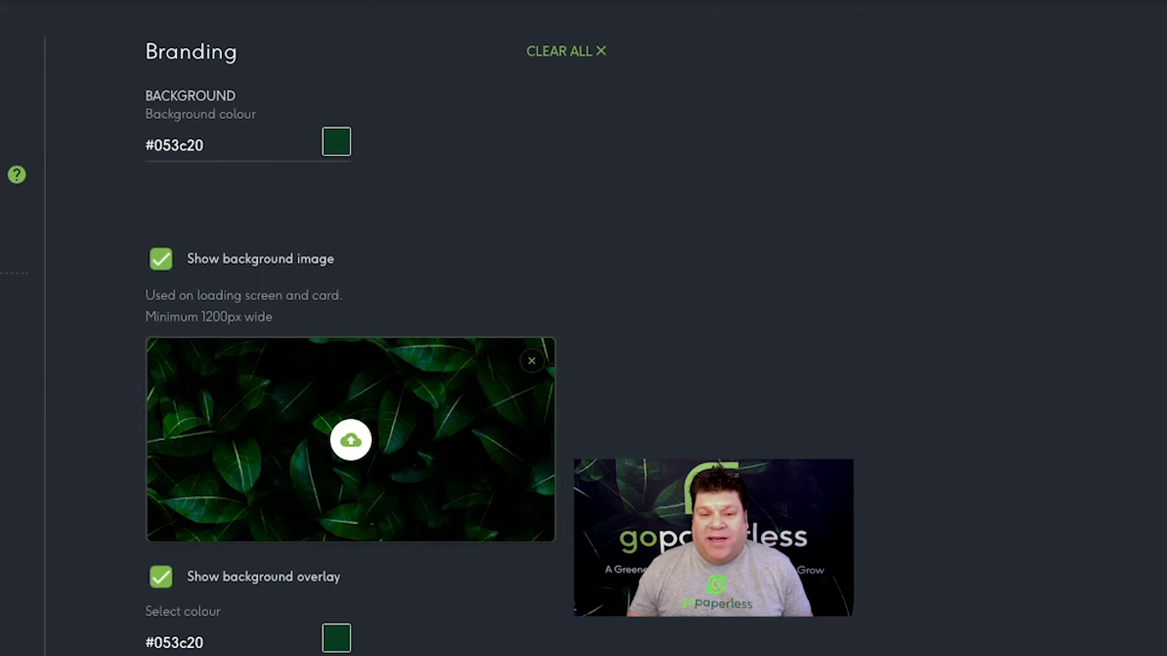
pyautogui.click(336, 145)
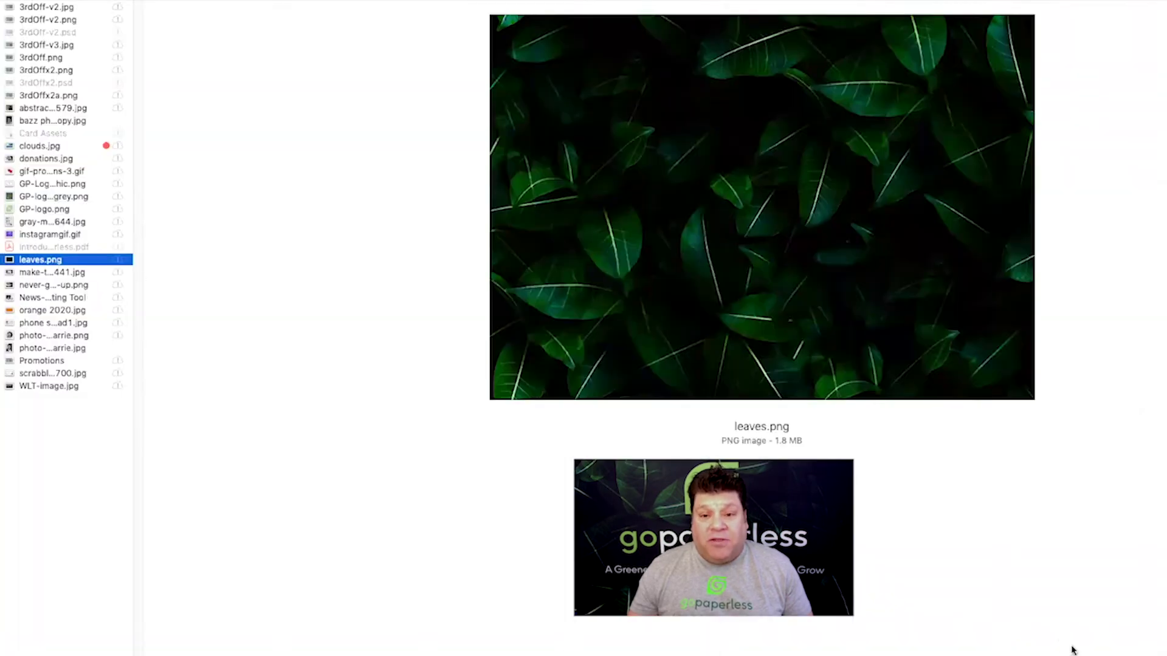
pyautogui.press('Return')
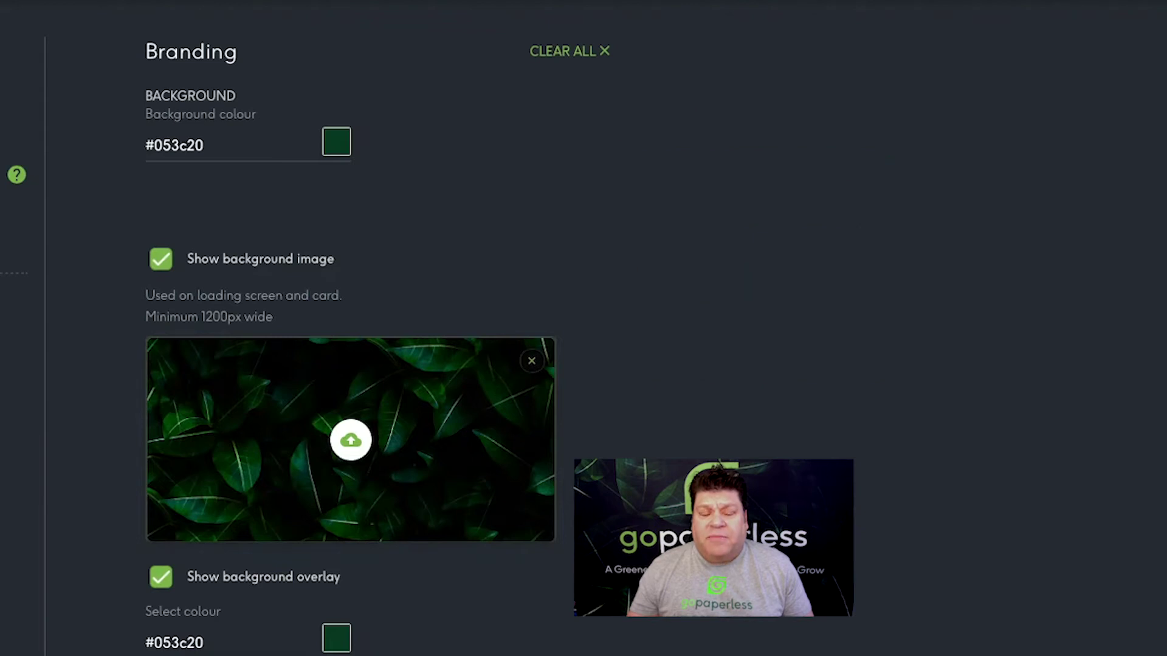
pyautogui.scroll(-6, 530, 518)
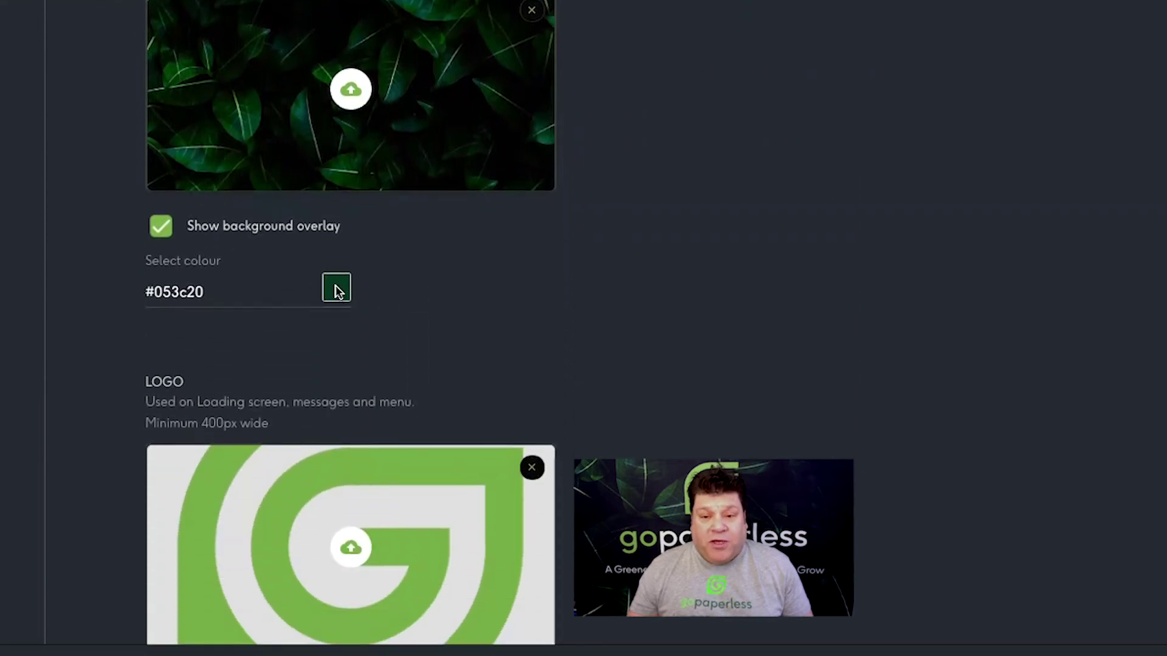
pyautogui.click(337, 288)
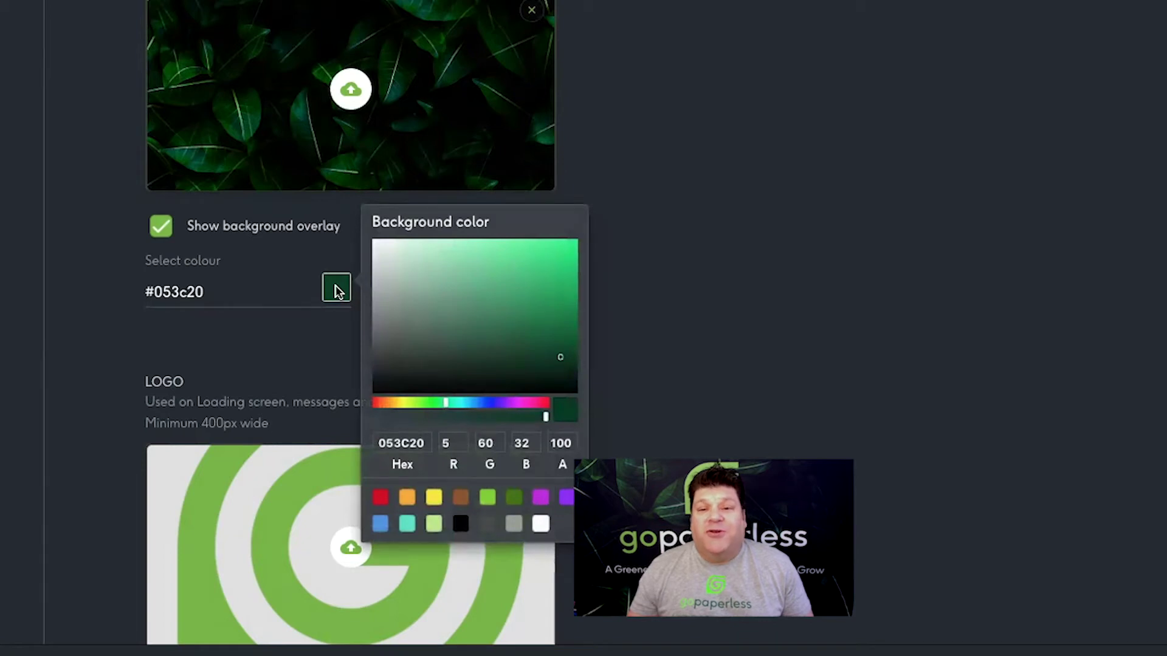
pyautogui.click(337, 290)
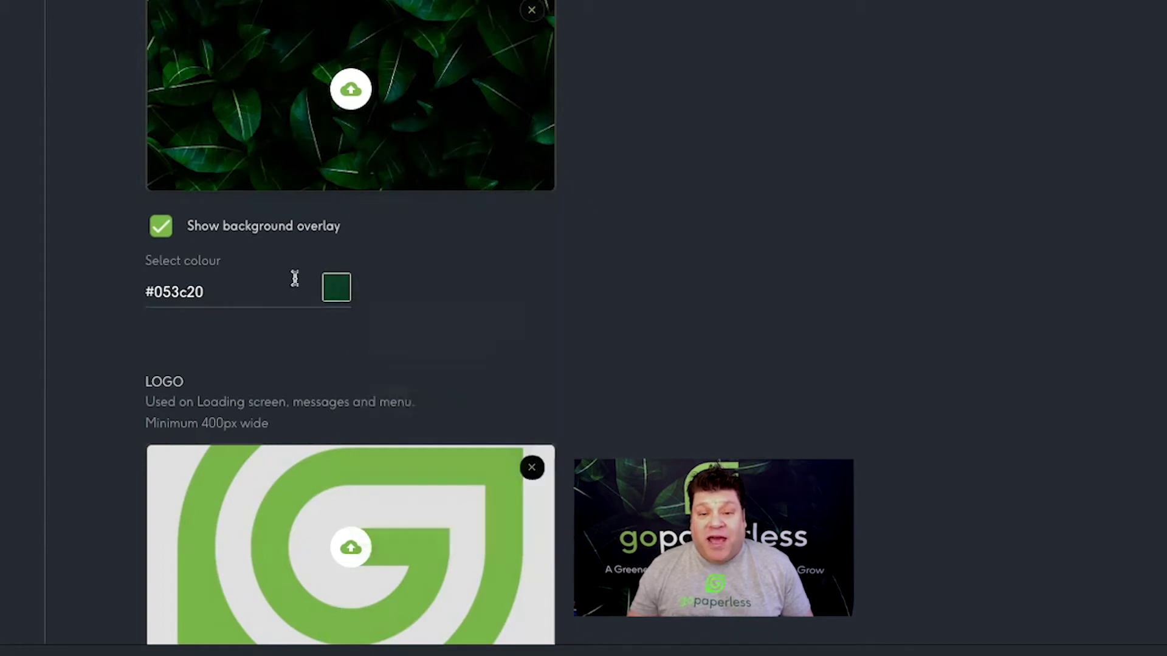
pyautogui.click(161, 228)
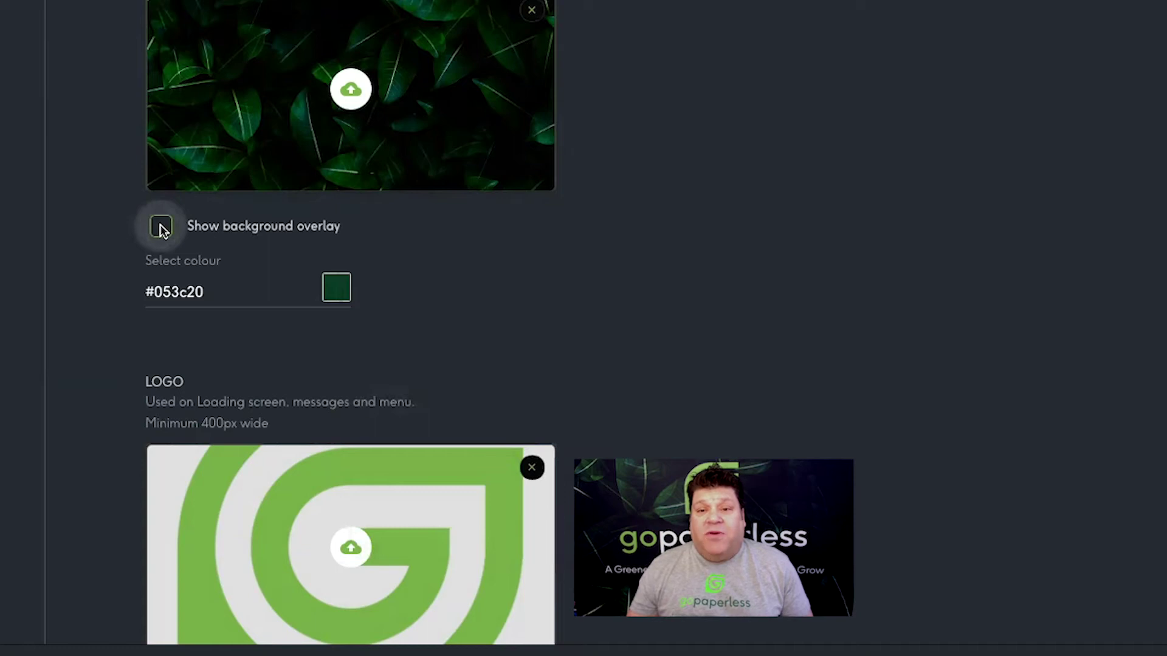
pyautogui.click(161, 227)
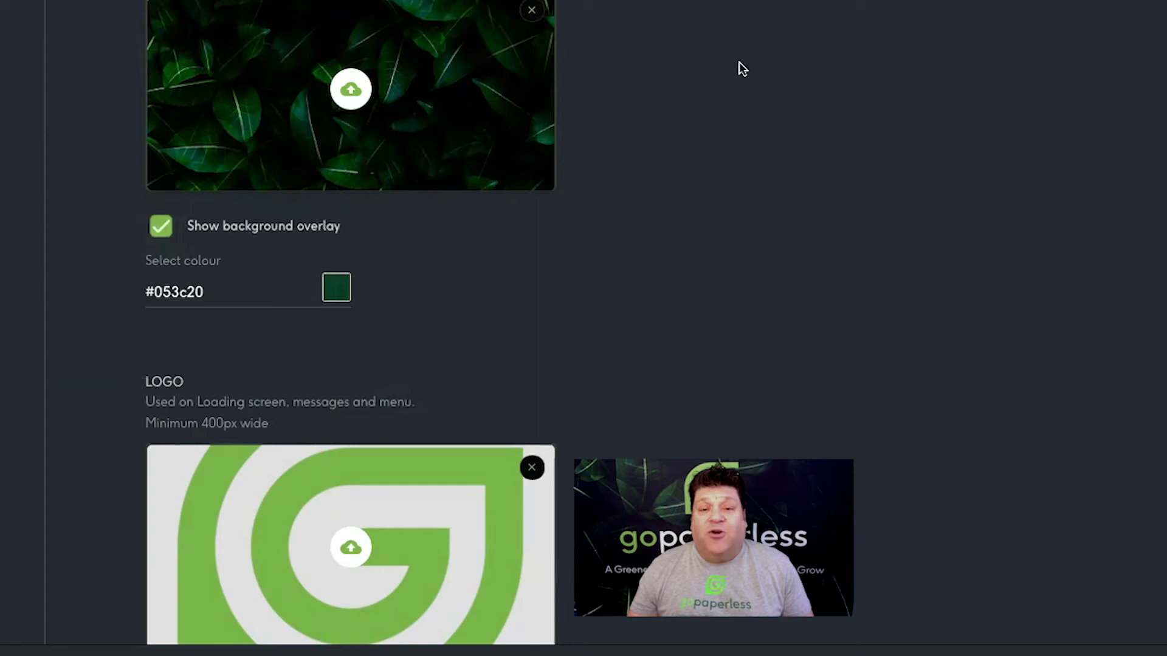
# Upload GP-logo.png as the card logo, cropped to a 400 px wide area
pyautogui.scroll(-2, 738, 70)
pyautogui.scroll(-4, 737, 71)
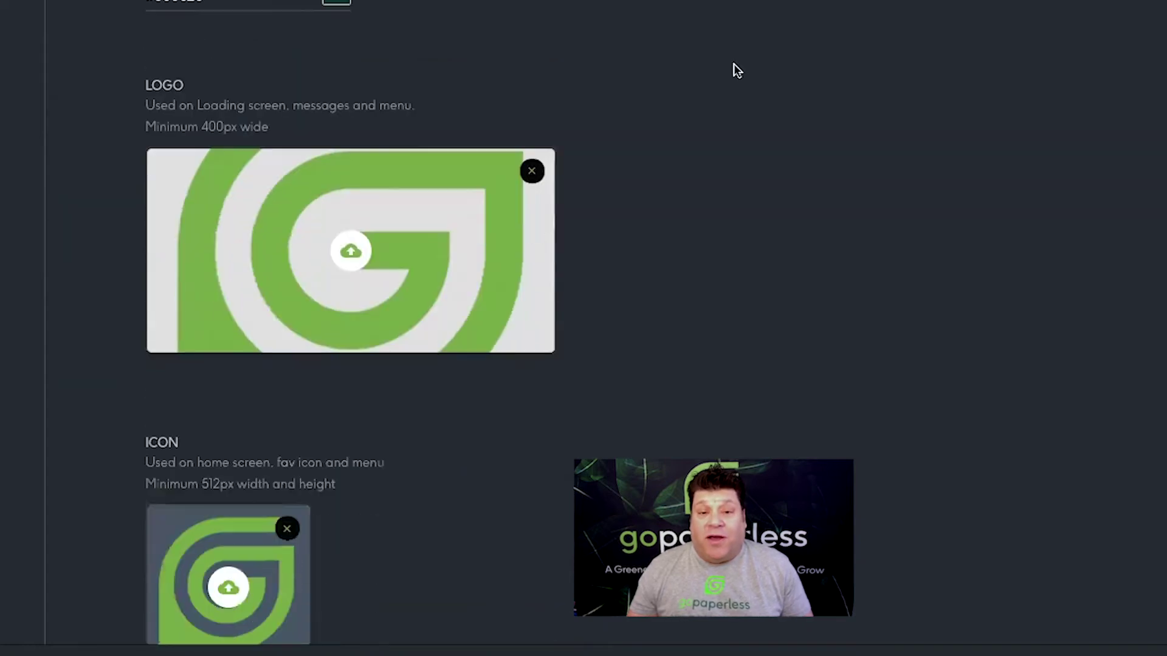
pyautogui.click(351, 189)
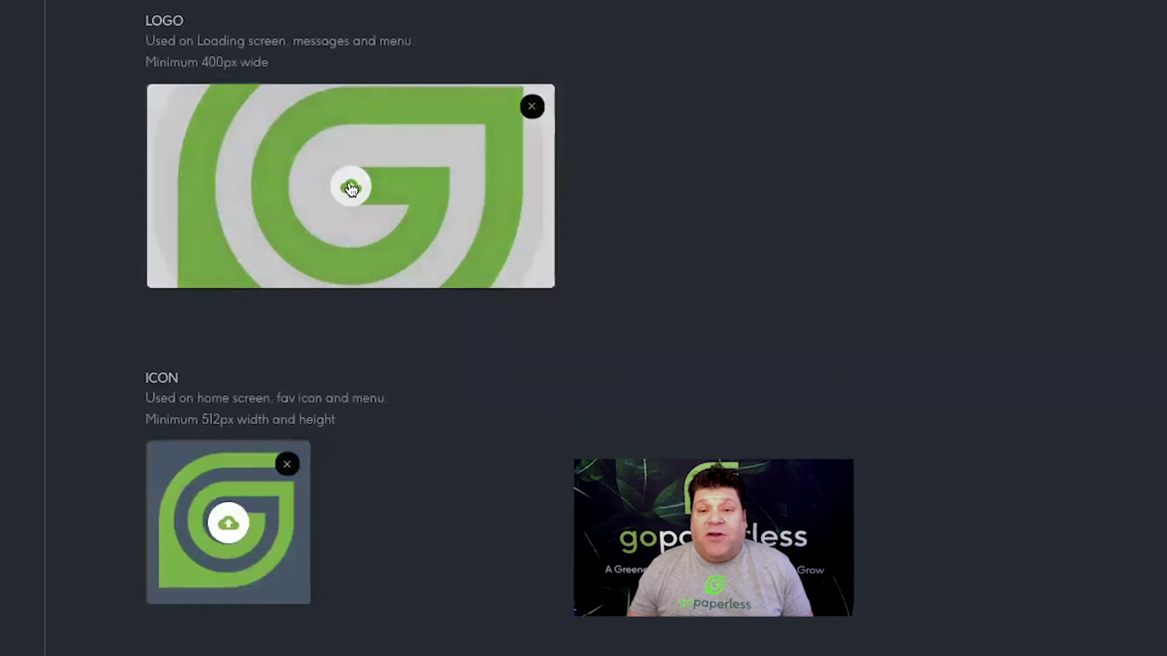
pyautogui.click(66, 236)
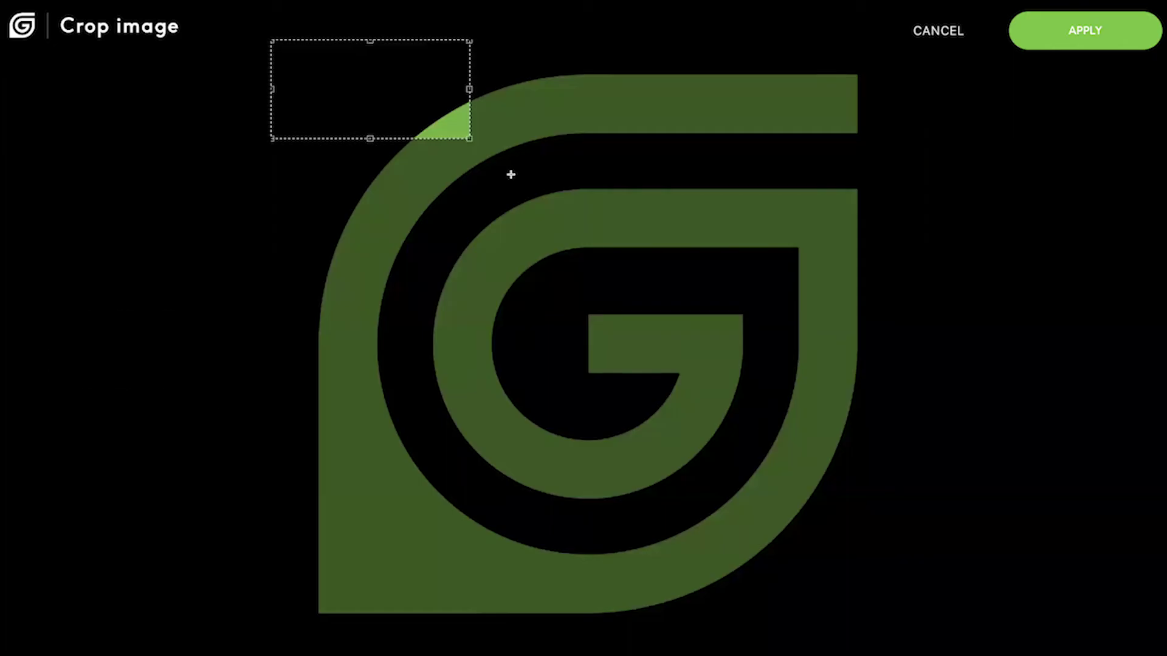
pyautogui.moveTo(474, 146); pyautogui.dragTo(928, 642)
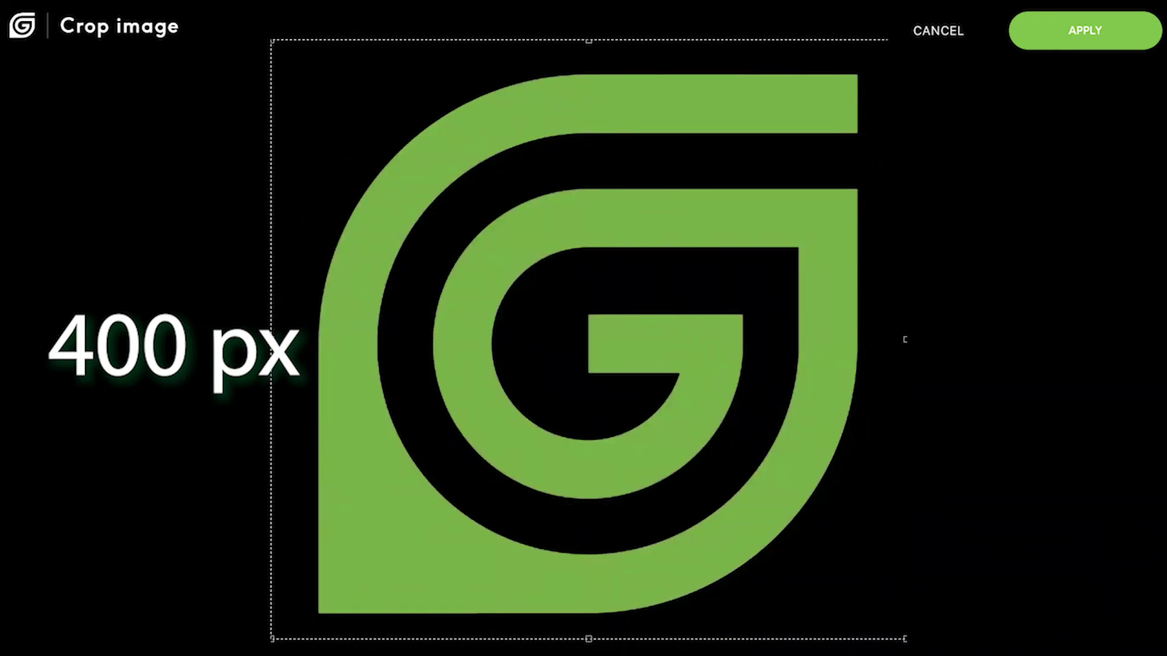
pyautogui.click(1085, 30)
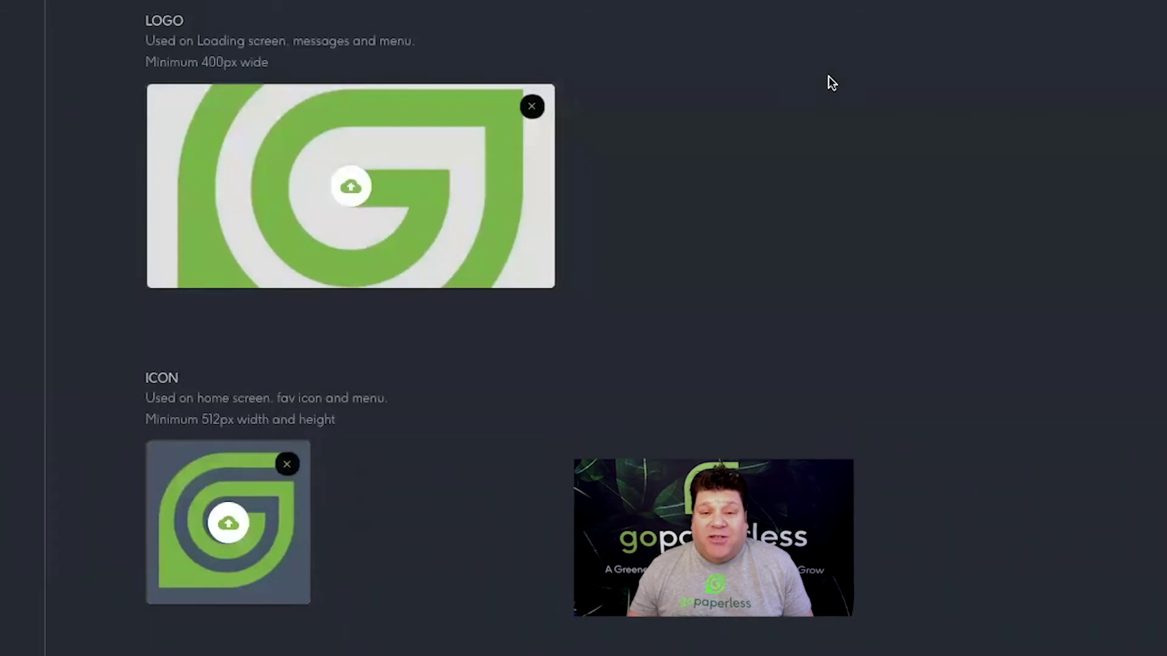
# Upload the grey-background GP logo as the icon, cropped to a 512 px square around the G
pyautogui.click(229, 522)
pyautogui.click(69, 271)
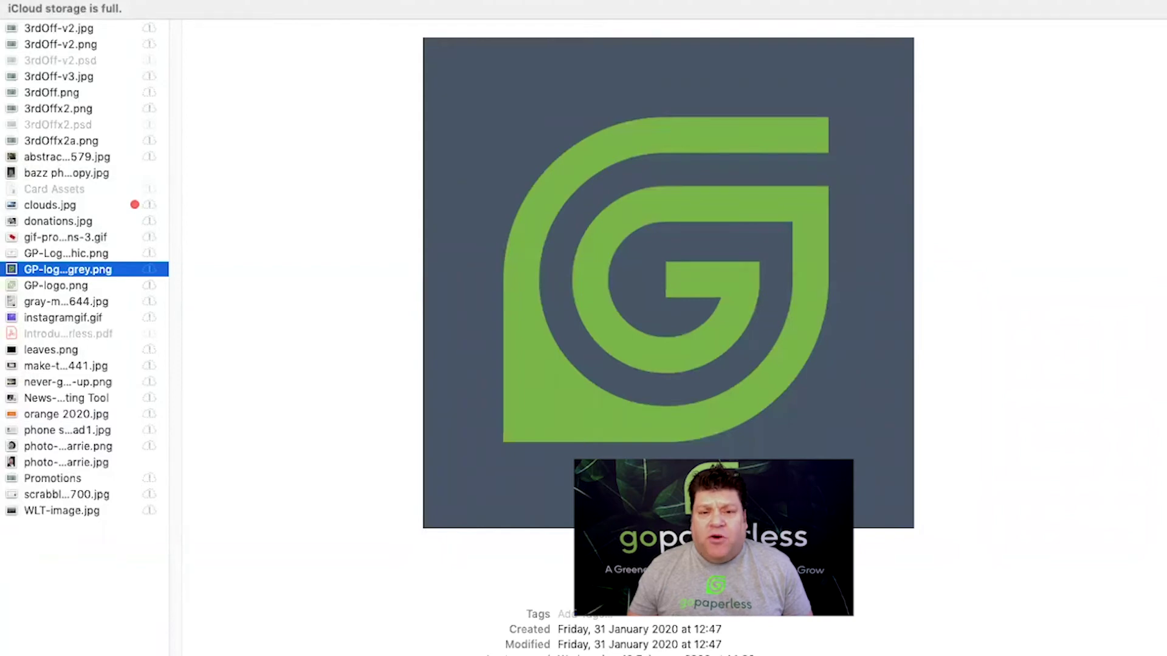
pyautogui.press('Return')
pyautogui.moveTo(400, 138); pyautogui.dragTo(790, 528)
pyautogui.moveTo(322, 59); pyautogui.dragTo(381, 116)
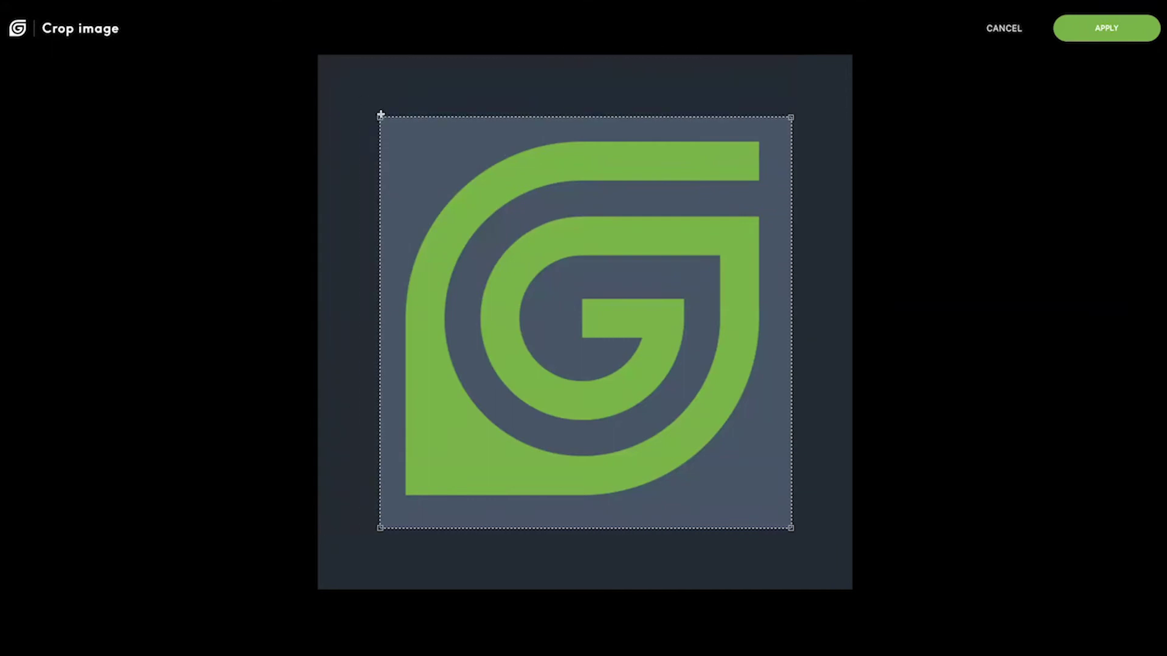
pyautogui.moveTo(513, 154); pyautogui.dragTo(513, 148)
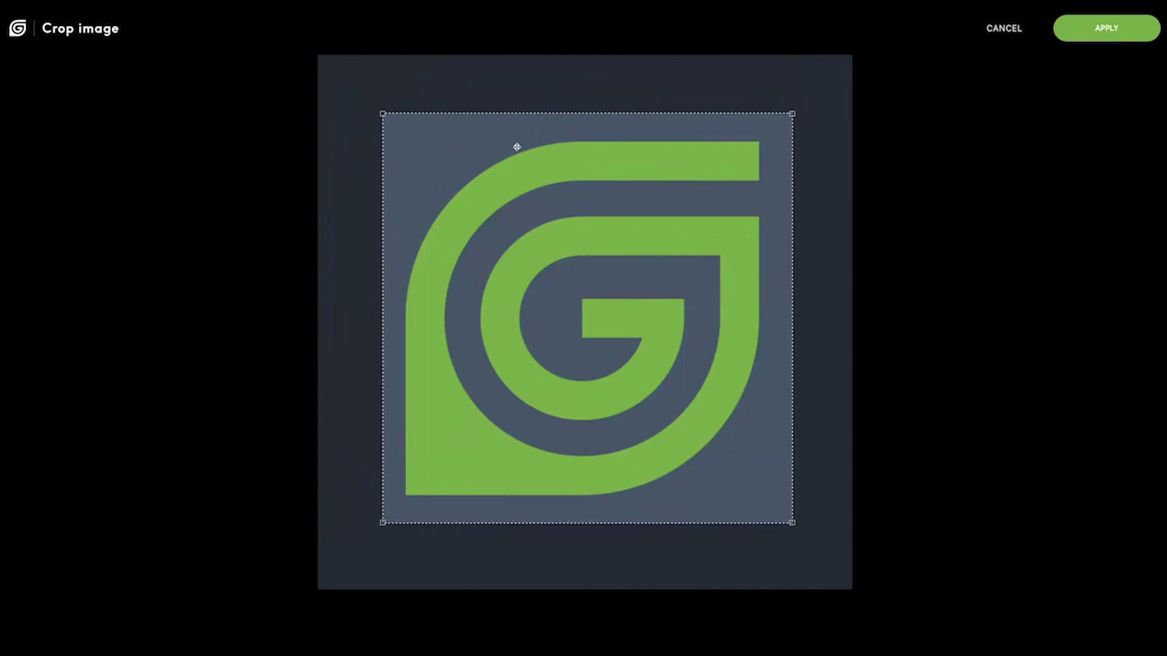
pyautogui.click(1091, 31)
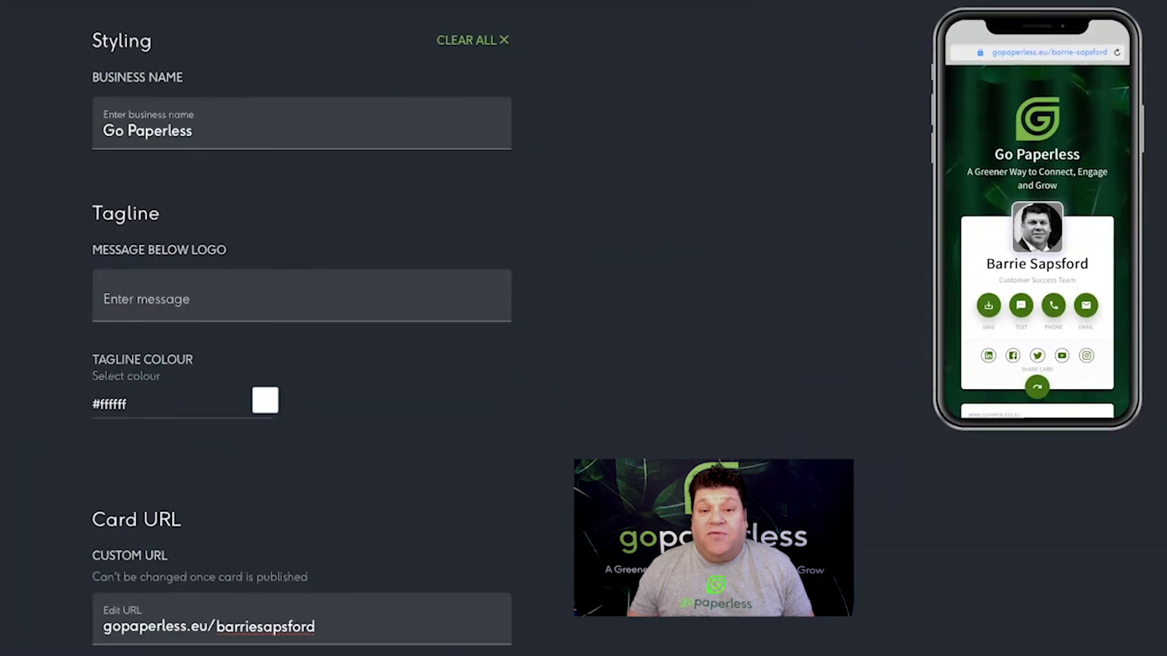
# Paste 'A Greener Way to Connect, Engage and Grow' as the message below the logo
pyautogui.click(202, 130)
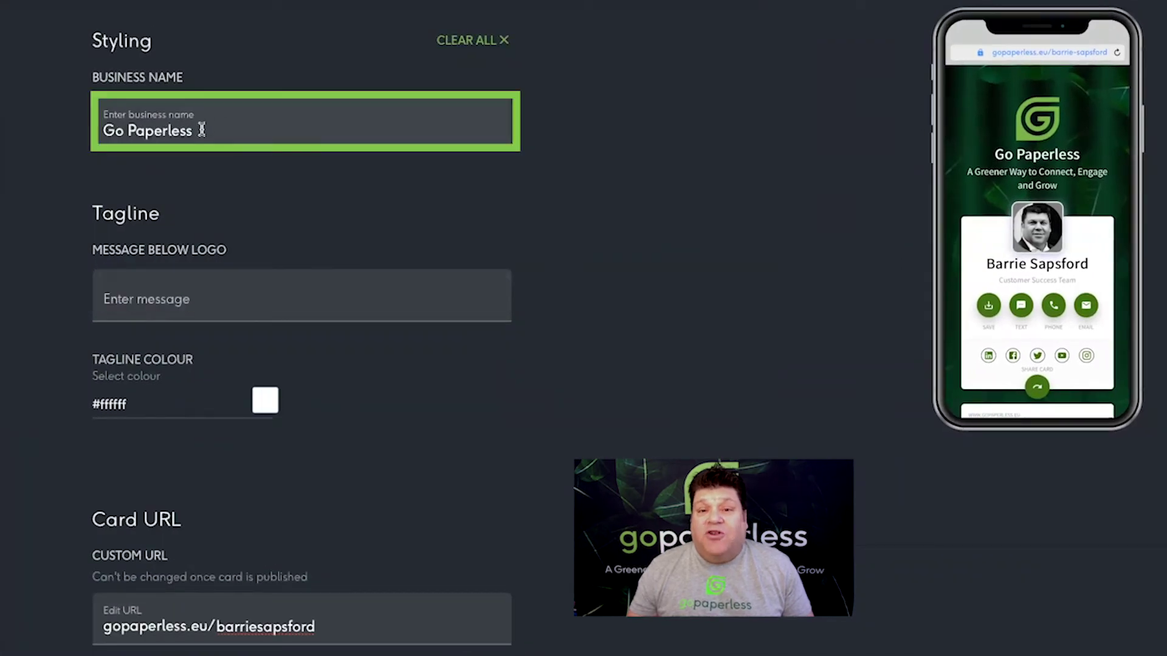
pyautogui.click(118, 301)
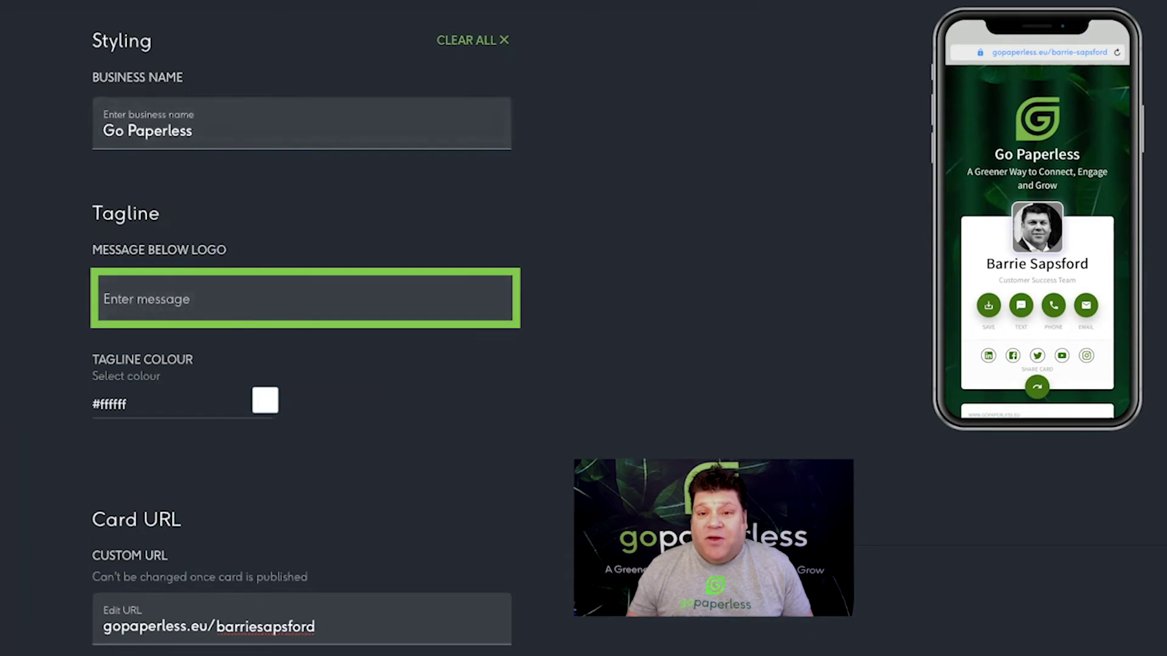
pyautogui.write('A Greener Way to Connect, Engage and Grow')
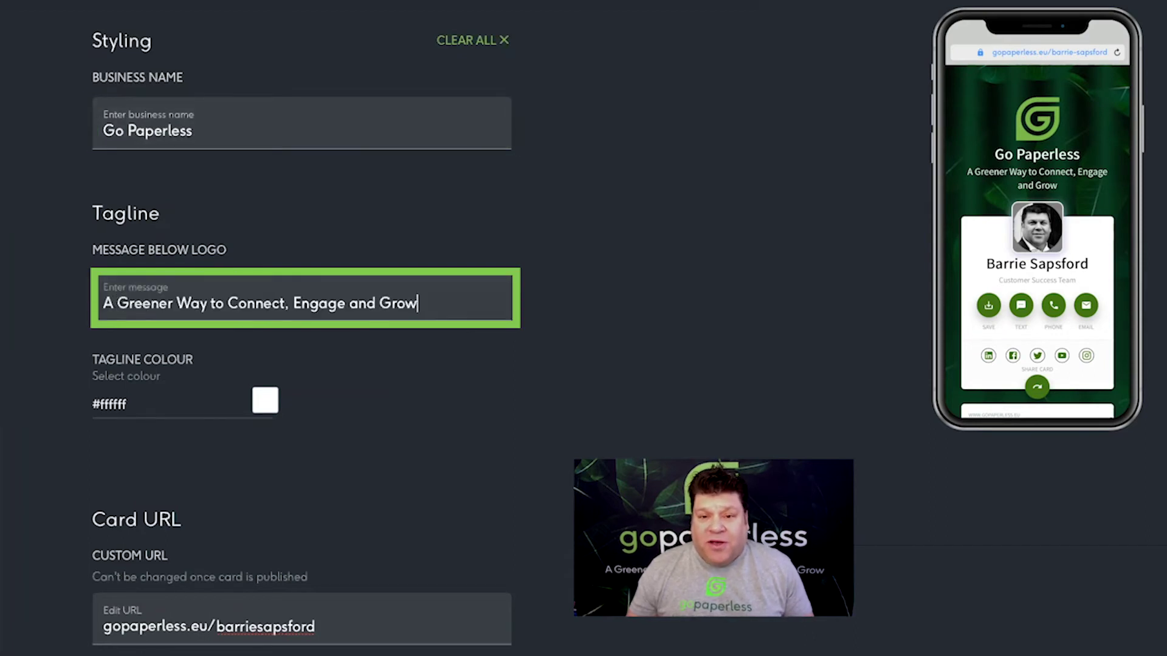
pyautogui.press('Tab')
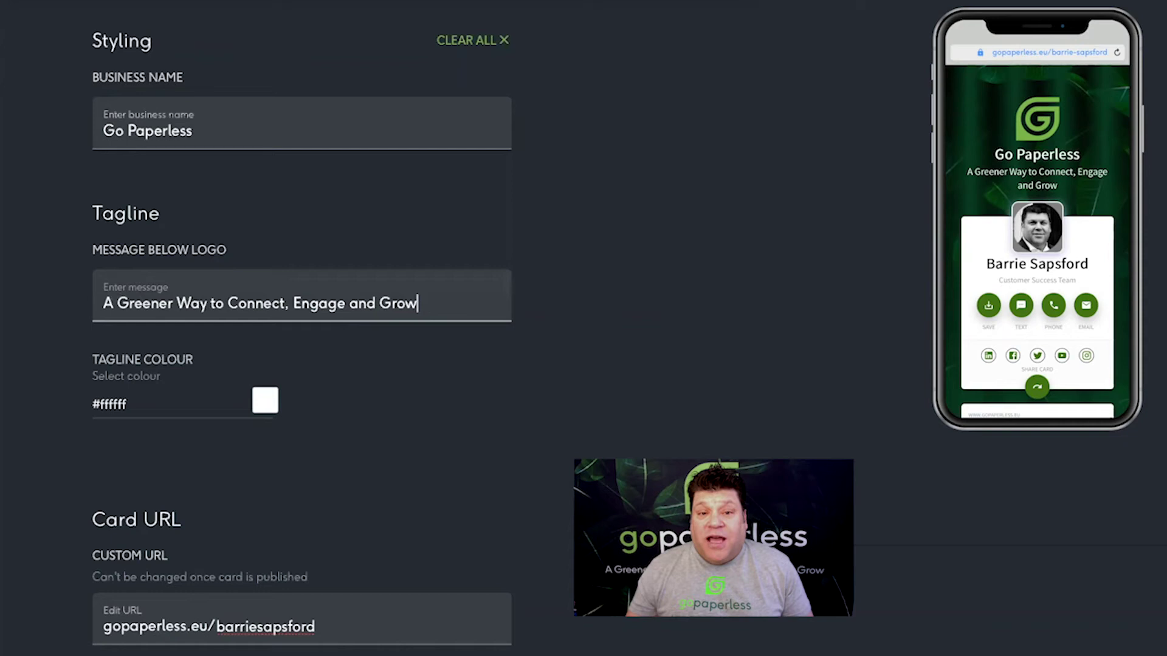
pyautogui.click(261, 405)
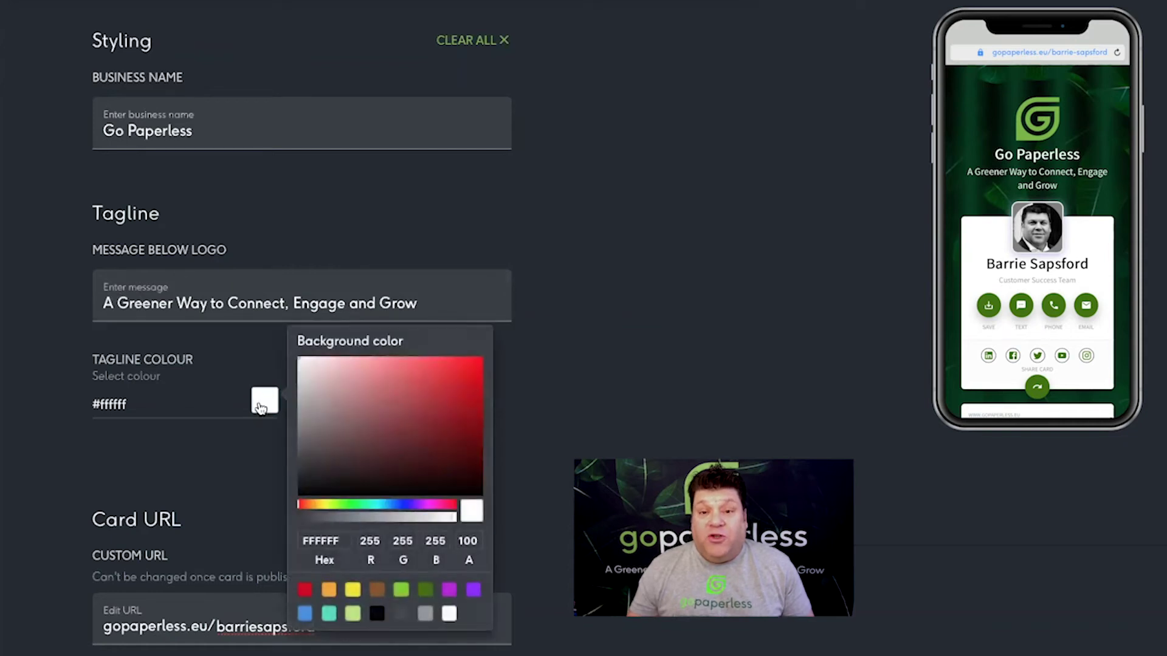
pyautogui.click(262, 406)
pyautogui.scroll(-5, 301, 329)
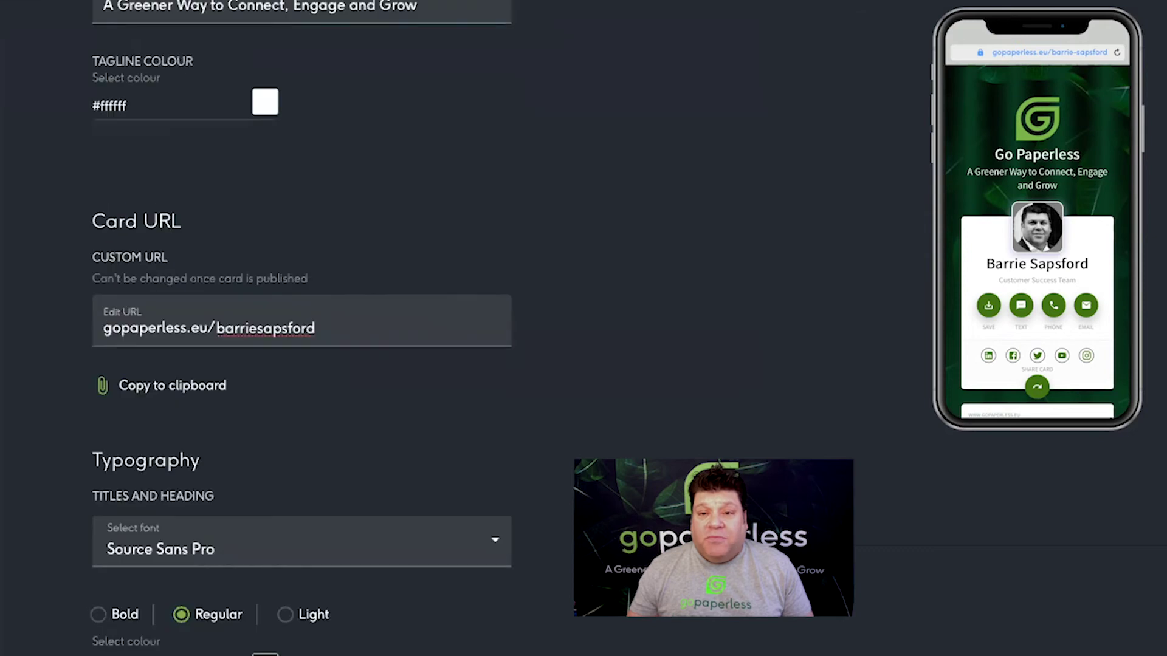
pyautogui.scroll(-4, 302, 328)
pyautogui.scroll(-2, 302, 329)
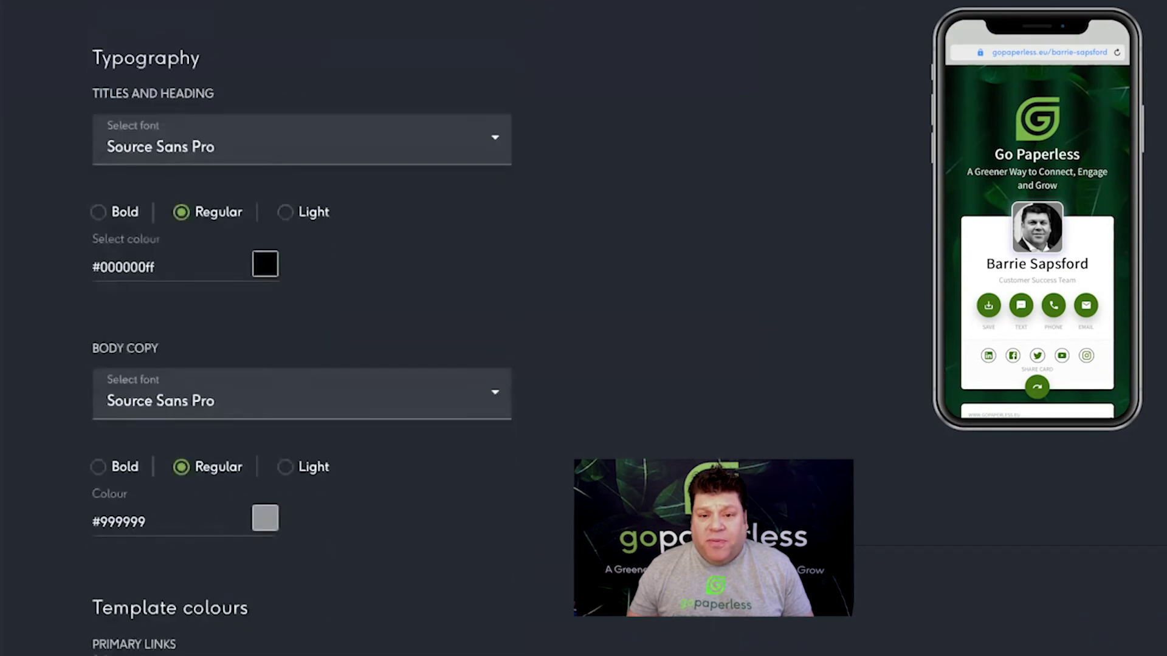
pyautogui.click(495, 139)
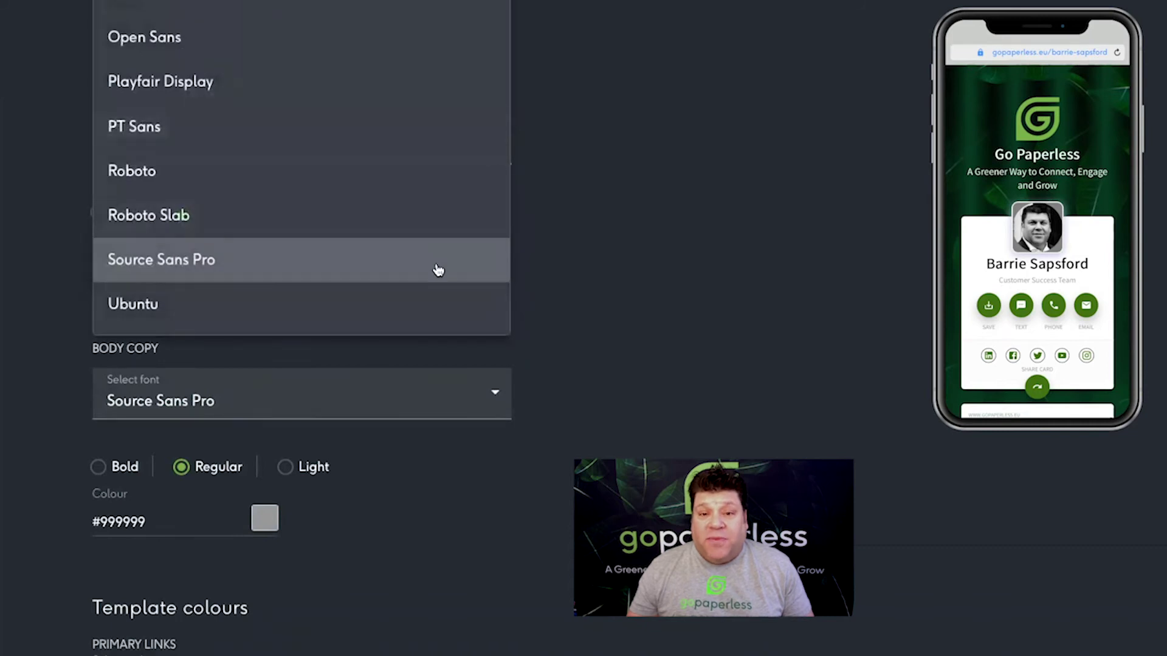
pyautogui.click(439, 264)
pyautogui.click(265, 265)
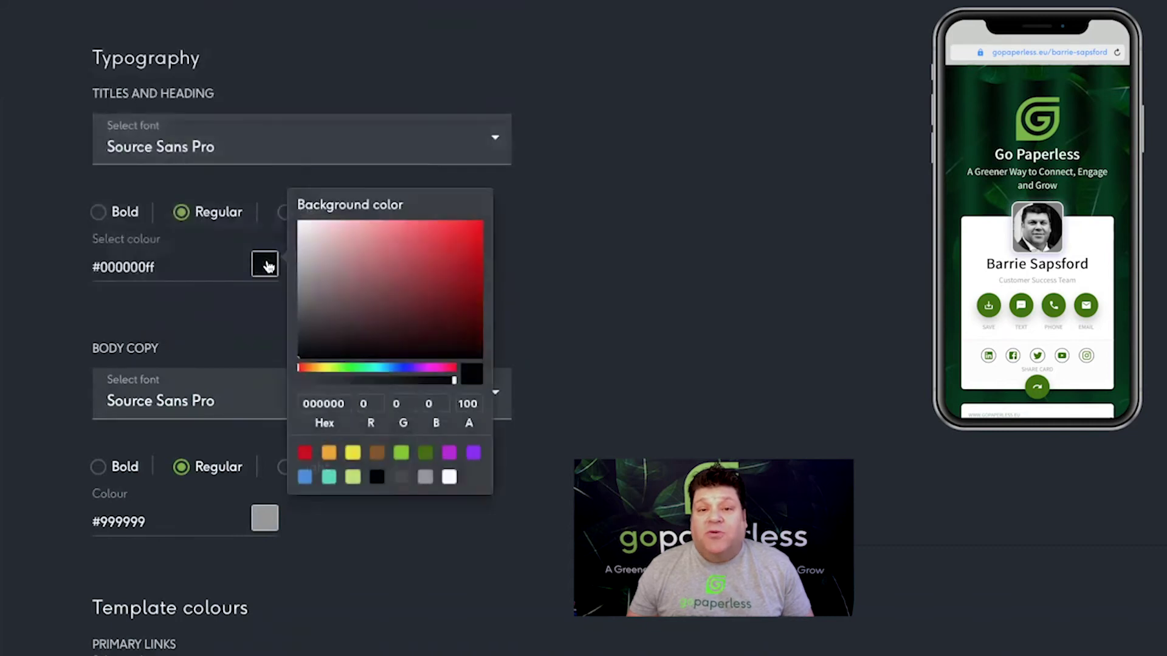
pyautogui.click(266, 265)
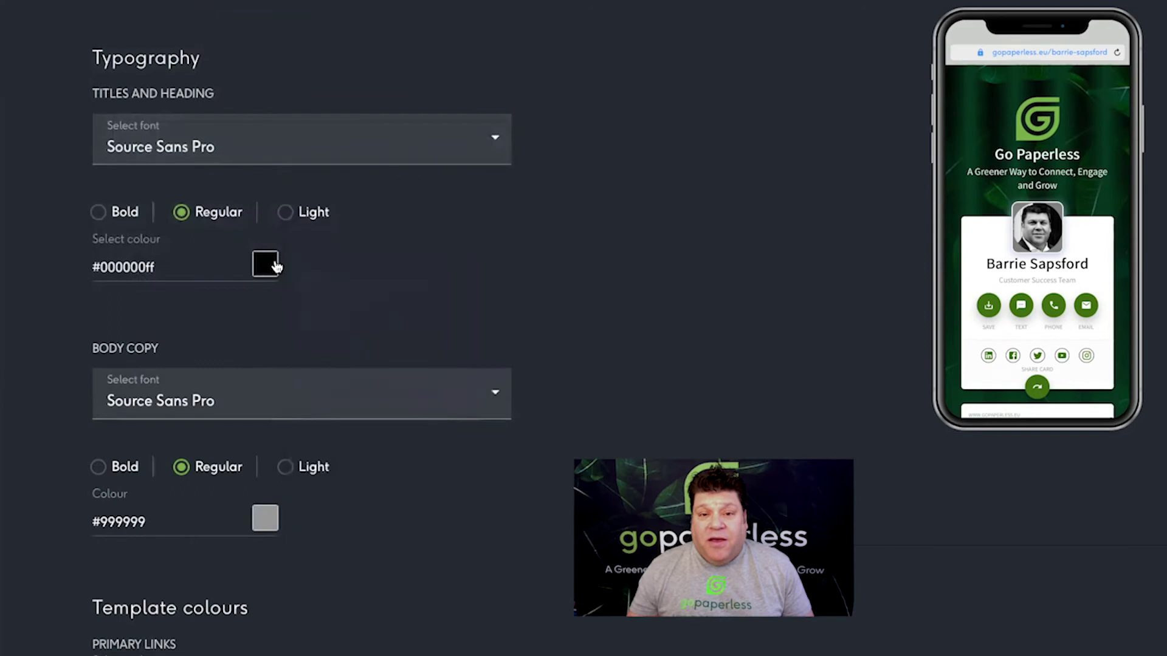
pyautogui.scroll(5, 567, 243)
# Highlight part of the permanent Edit URL to point it out, then clear the selection
pyautogui.scroll(2, 568, 246)
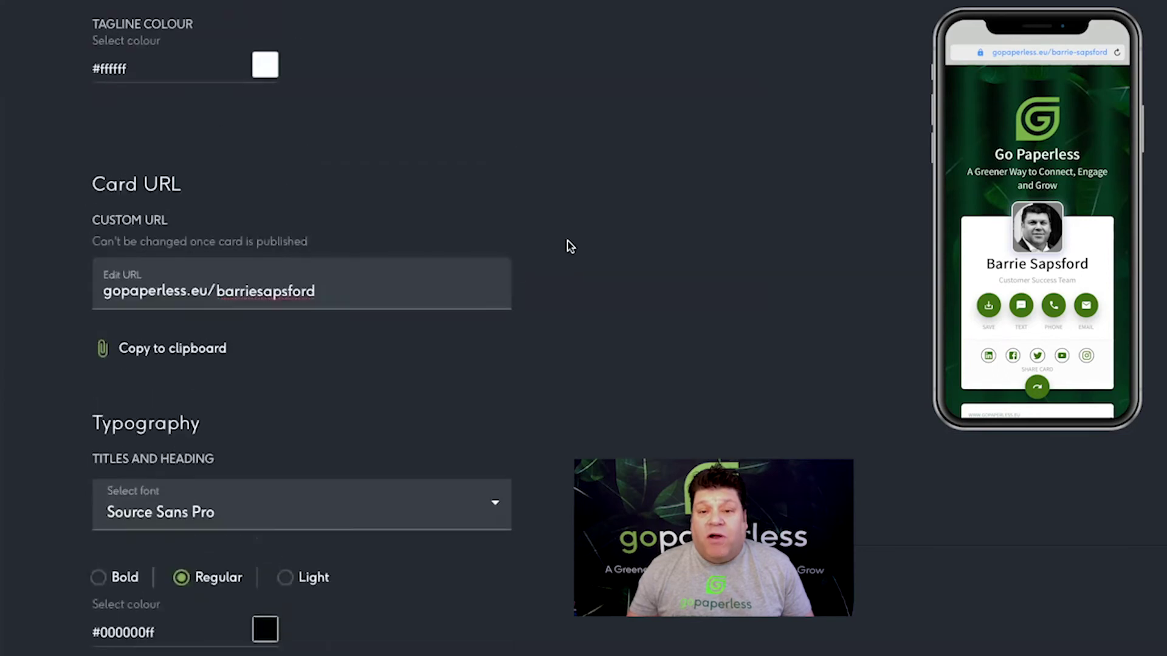
pyautogui.moveTo(323, 290); pyautogui.dragTo(217, 292)
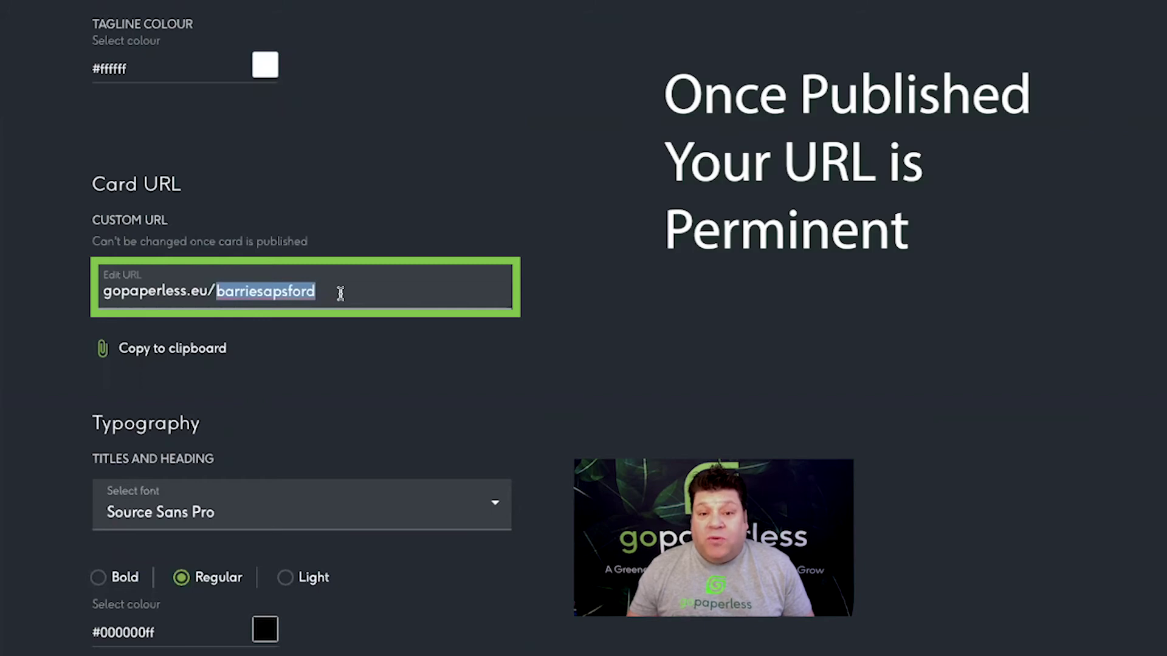
pyautogui.click(685, 336)
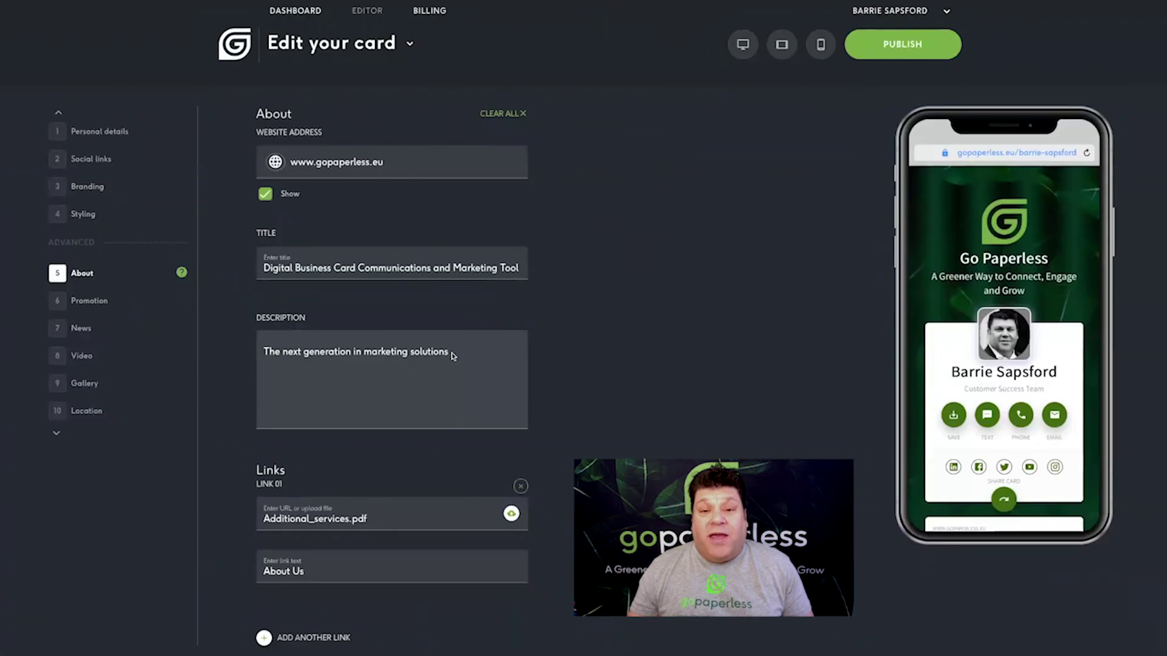
# Extend the About description with '. A 21st century product for the mobile age.'
pyautogui.click(460, 357)
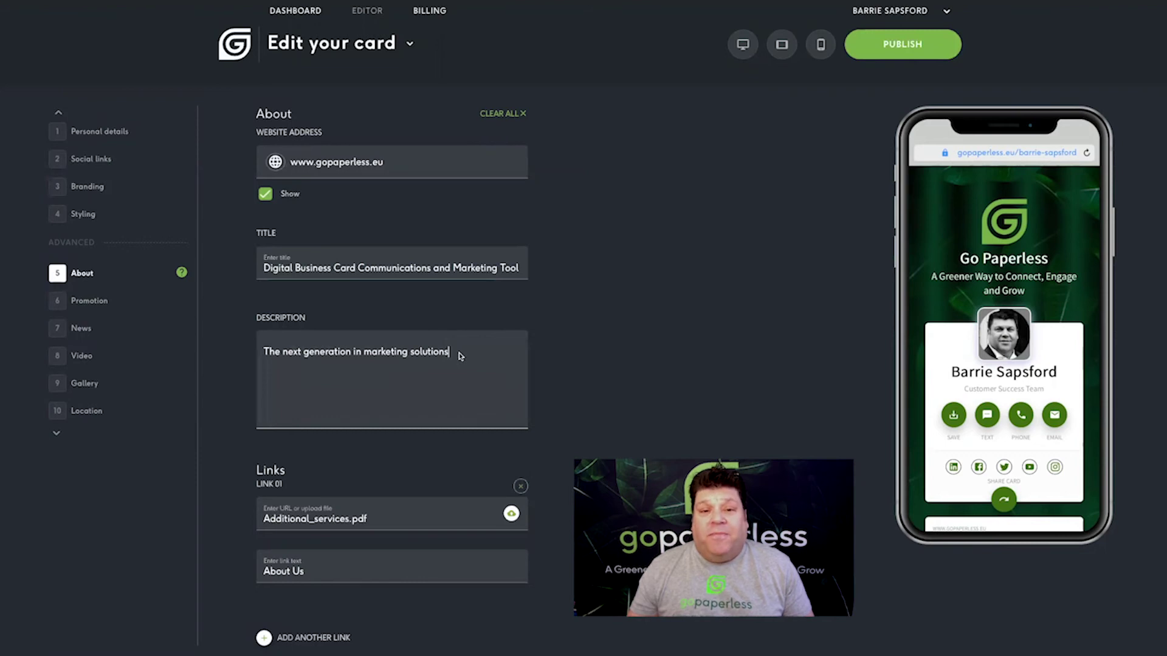
pyautogui.write('. A')
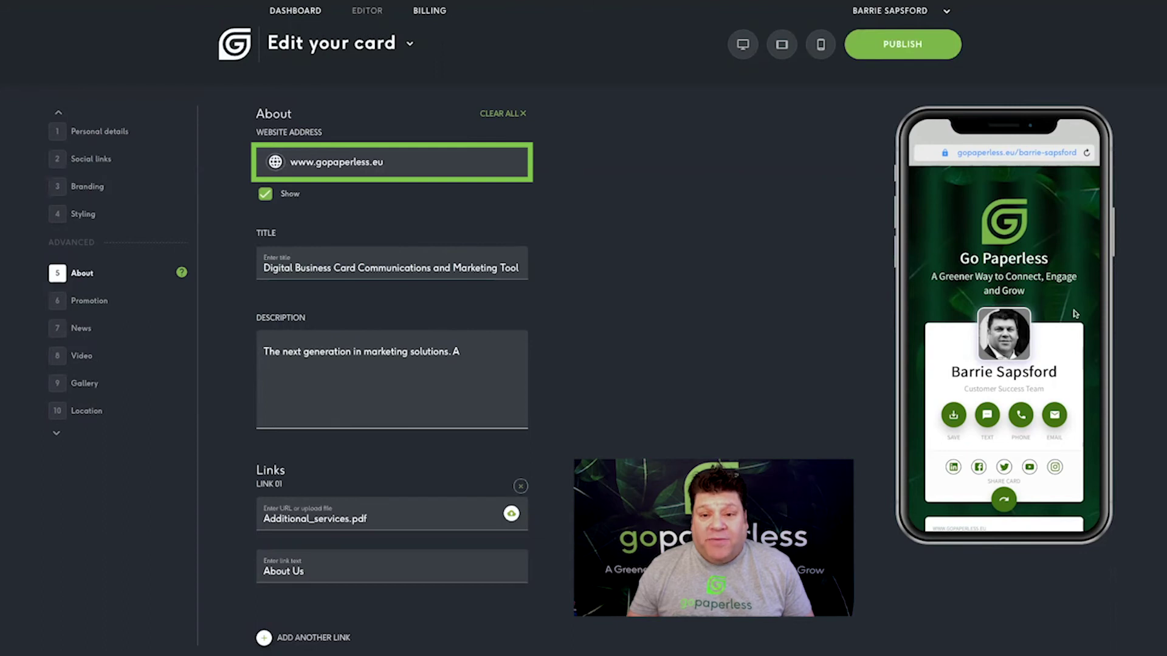
pyautogui.scroll(-2, 1083, 317)
pyautogui.scroll(-1, 1082, 317)
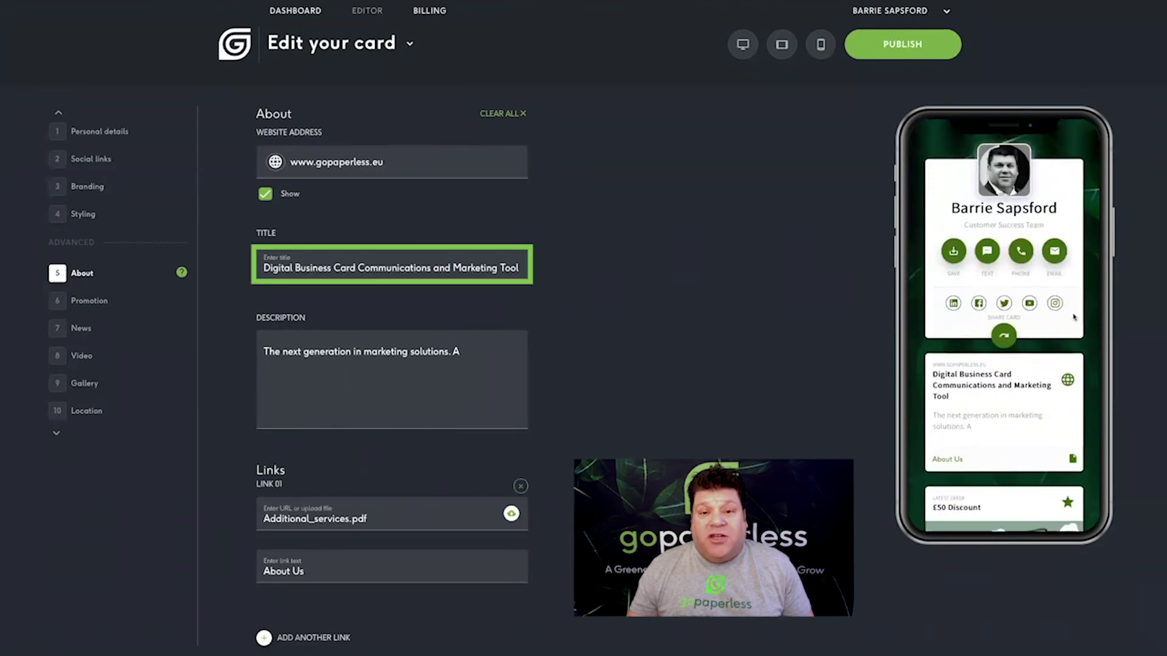
pyautogui.write('21st century product for the mobile age.')
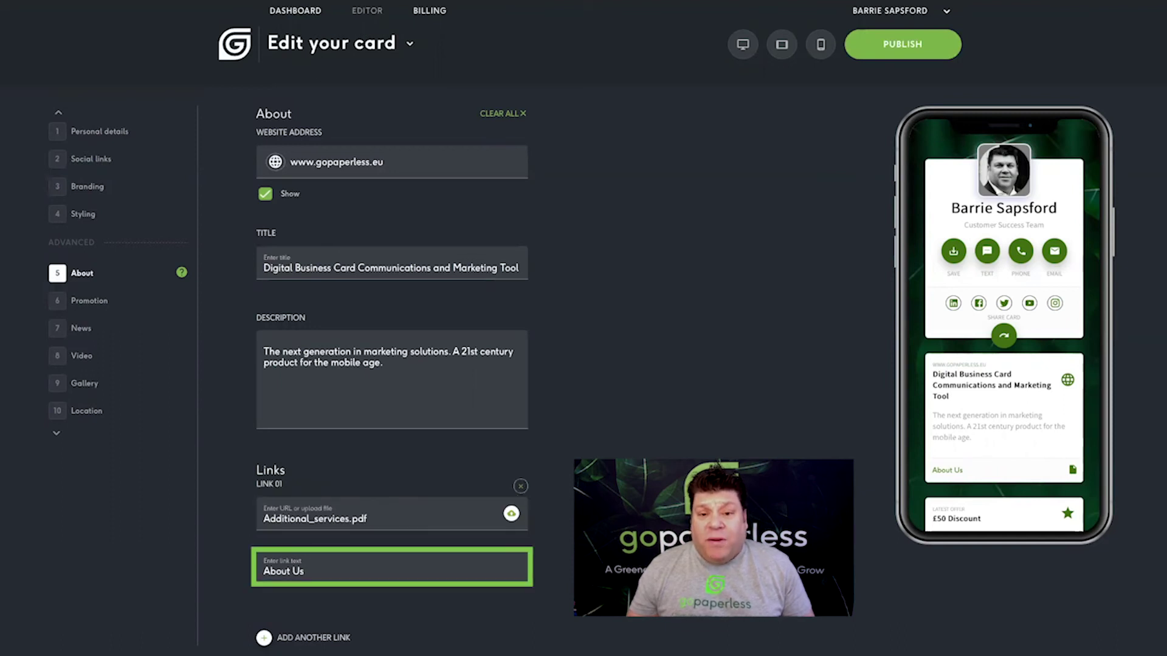
pyautogui.scroll(-1, 562, 402)
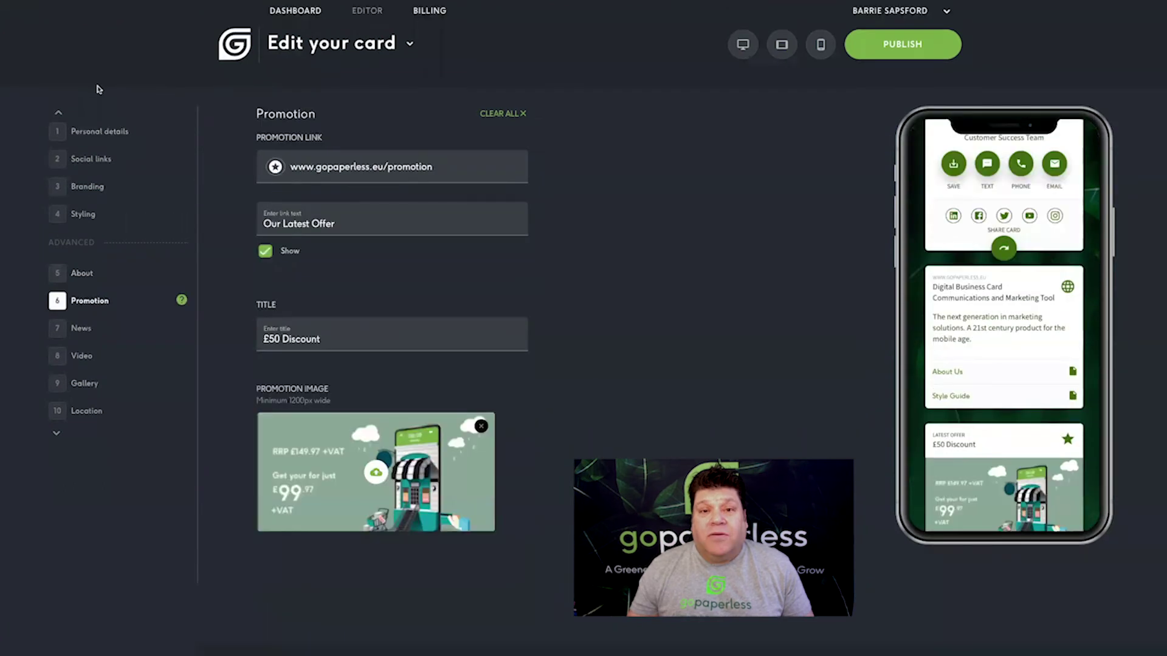
# Scroll down to review the Promotion title and image fields
pyautogui.scroll(-1, 637, 275)
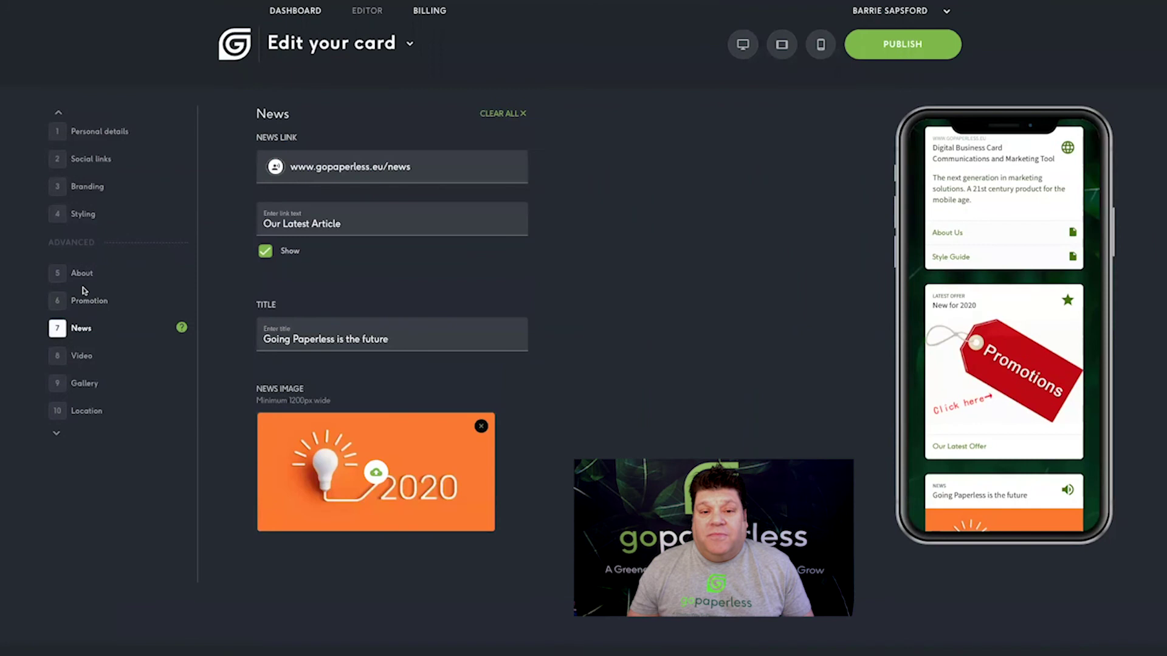
# Scroll the phone preview down to the News card
pyautogui.scroll(-1, 764, 404)
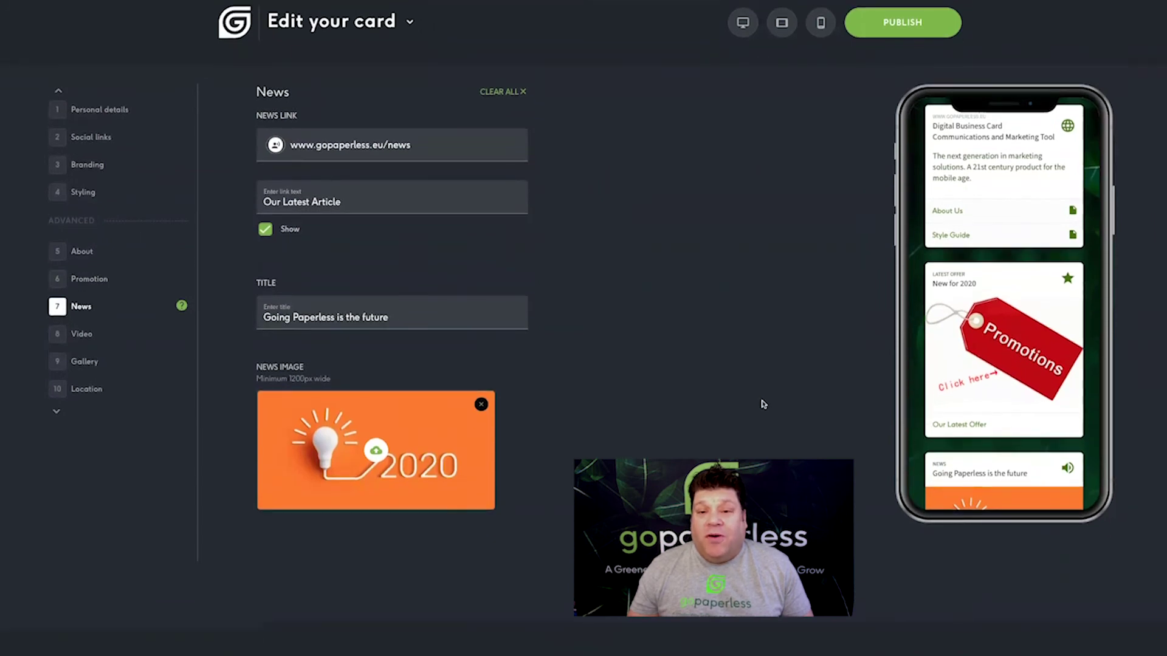
pyautogui.scroll(-5, 1040, 407)
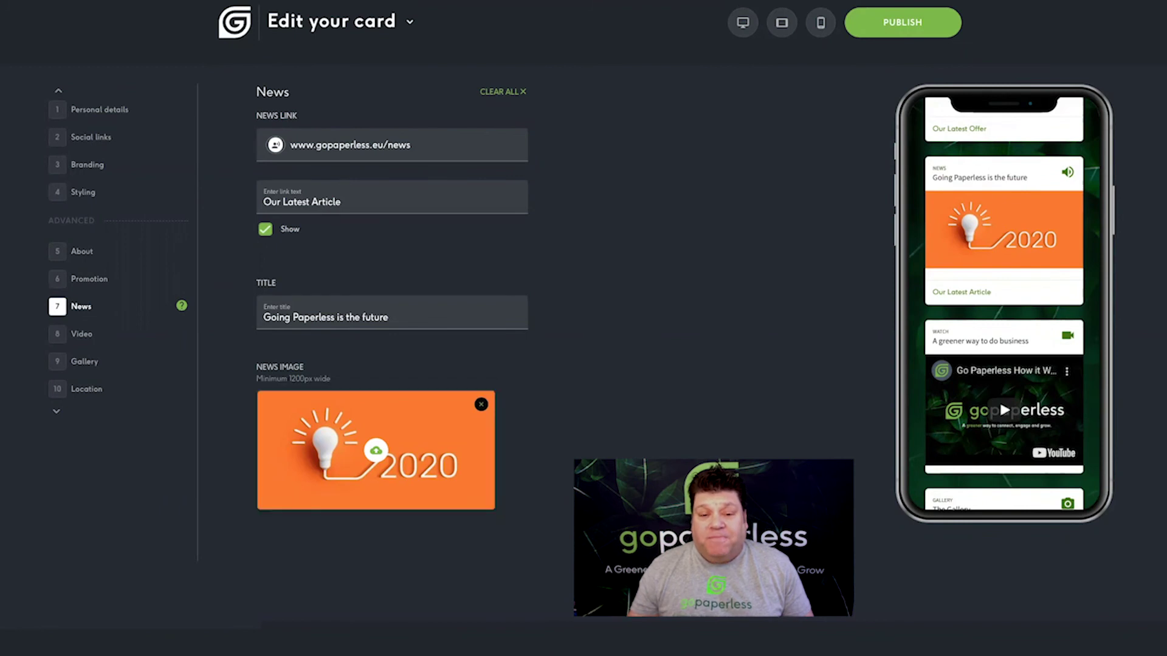
# Bring up the card's Video section to edit the video title
pyautogui.click(82, 335)
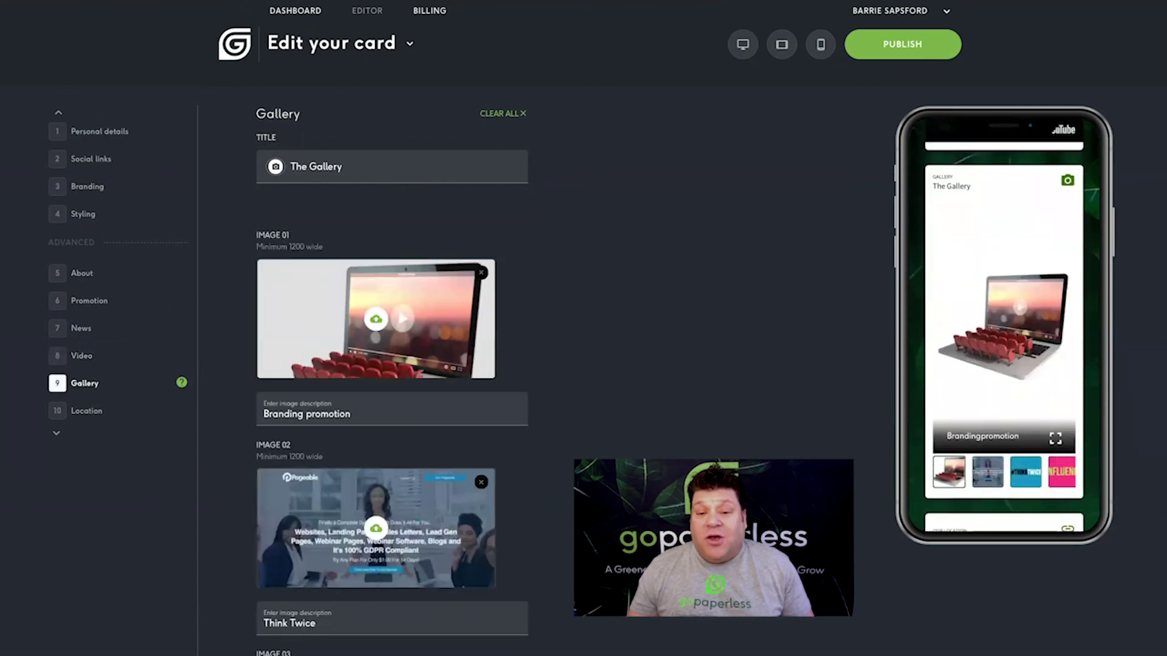
pyautogui.scroll(-1, 392, 365)
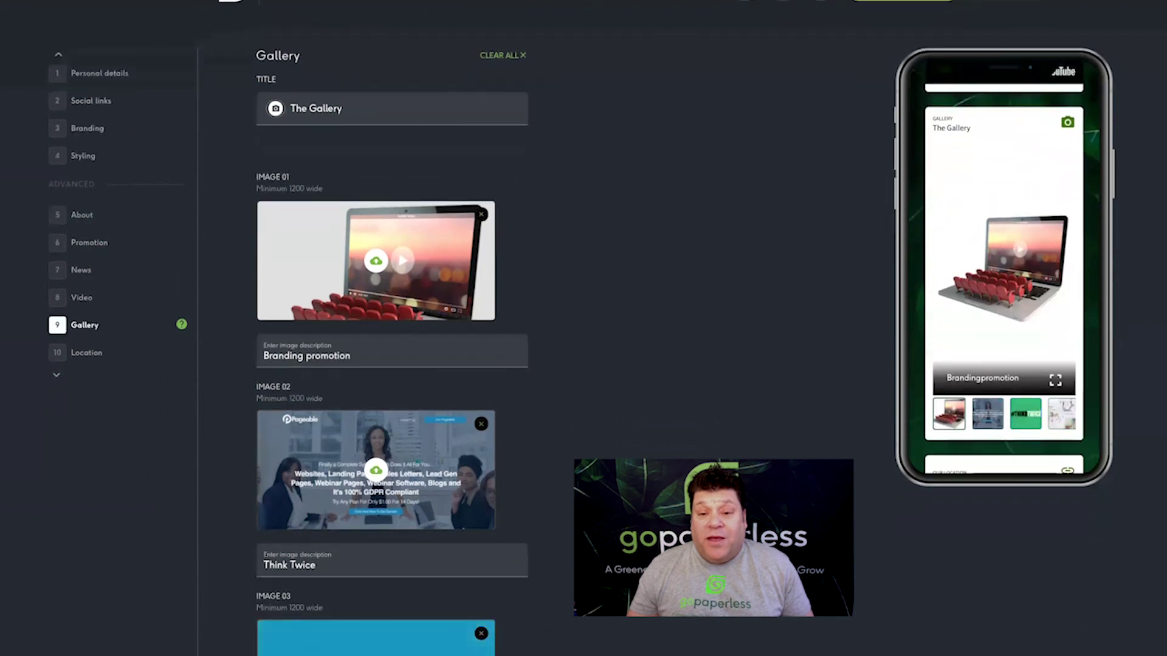
pyautogui.scroll(-1, 392, 365)
pyautogui.scroll(-4, 392, 365)
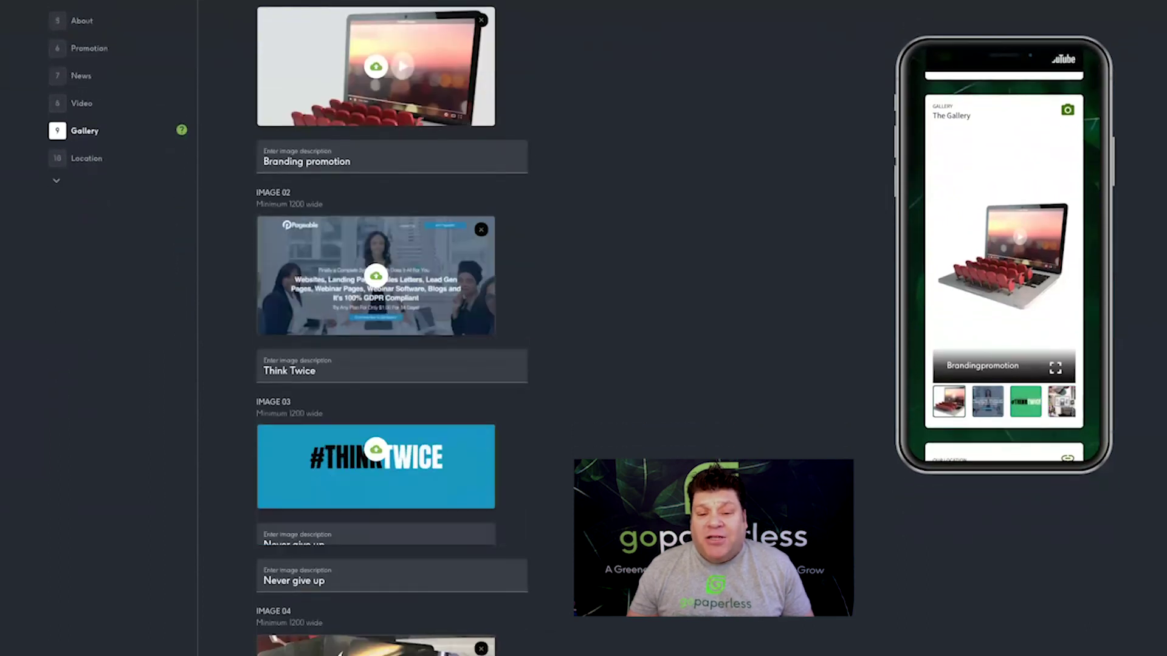
pyautogui.scroll(-2, 392, 365)
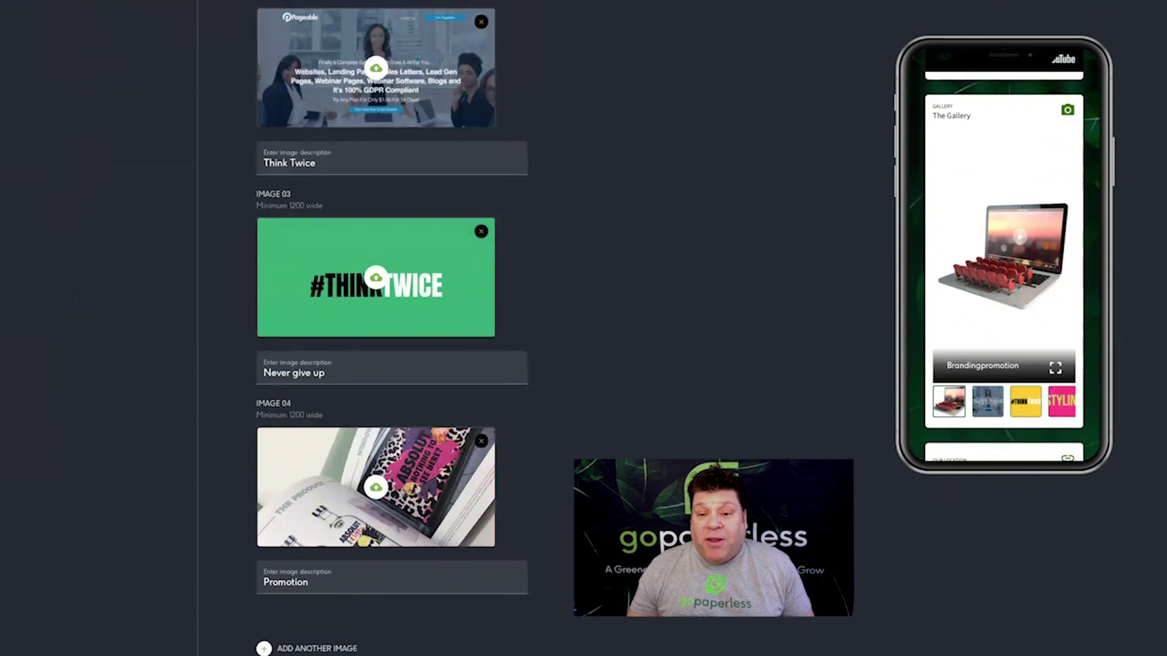
pyautogui.scroll(3, 392, 365)
pyautogui.scroll(2, 379, 307)
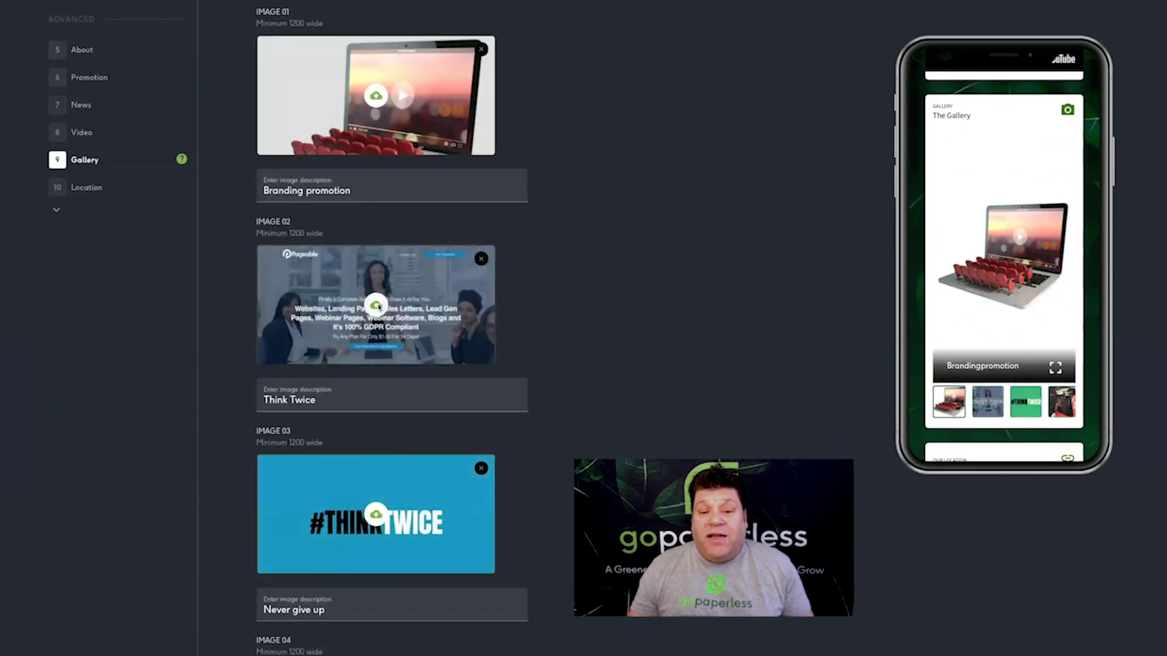
# Under Location's business hours, change the Monday–Friday opening time from 8:00 to 4:00
pyautogui.click(73, 187)
pyautogui.scroll(-2, 392, 328)
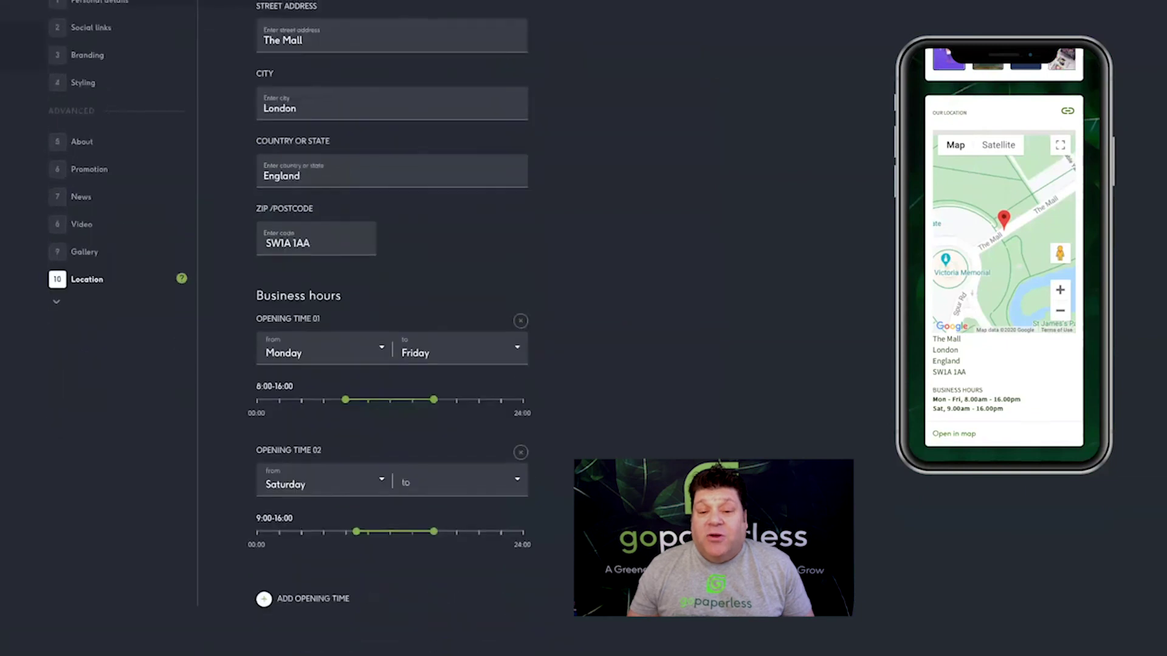
pyautogui.scroll(1, 392, 328)
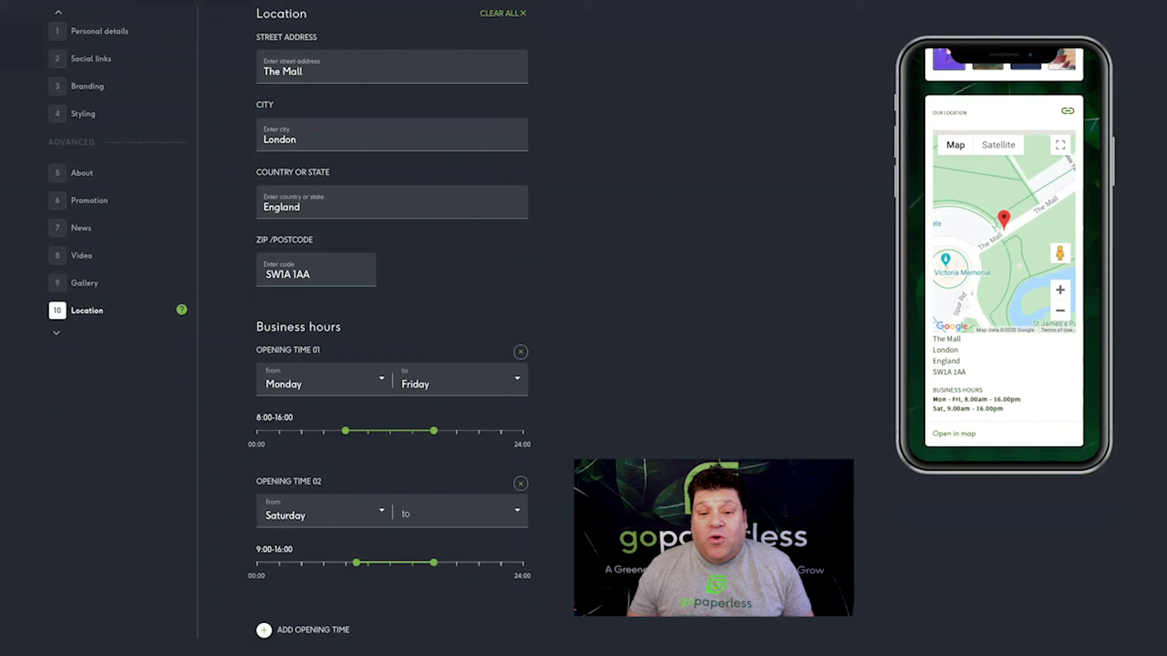
pyautogui.moveTo(346, 433)
pyautogui.mouseDown()
pyautogui.moveTo(302, 434)
pyautogui.moveTo(346, 433)
pyautogui.mouseUp()
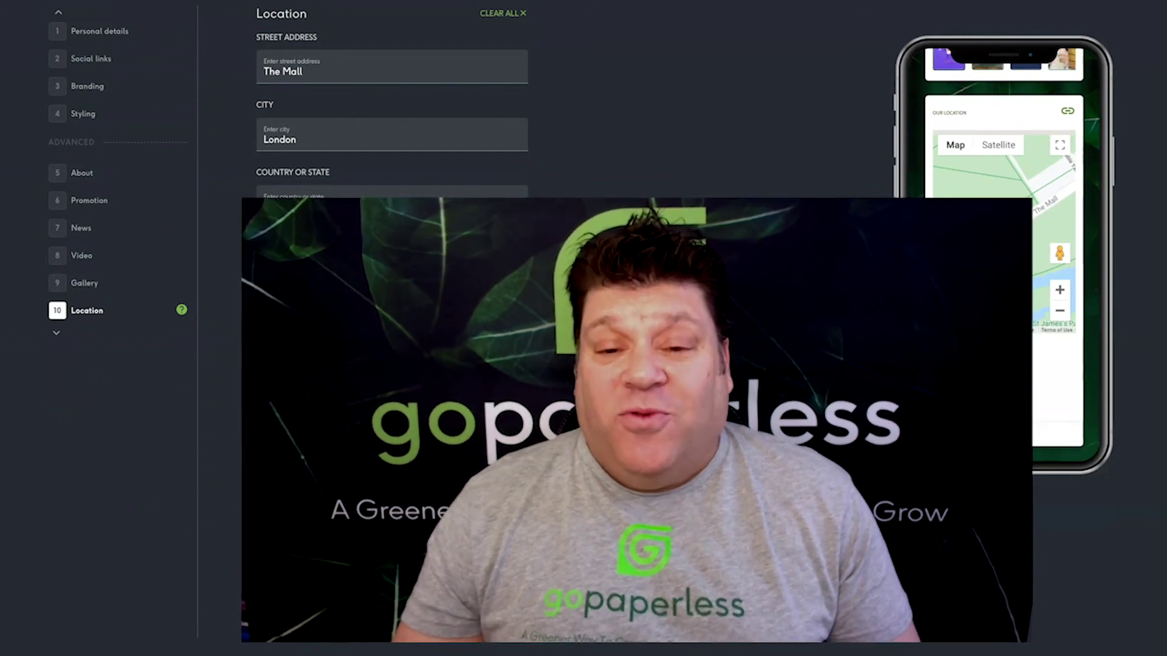